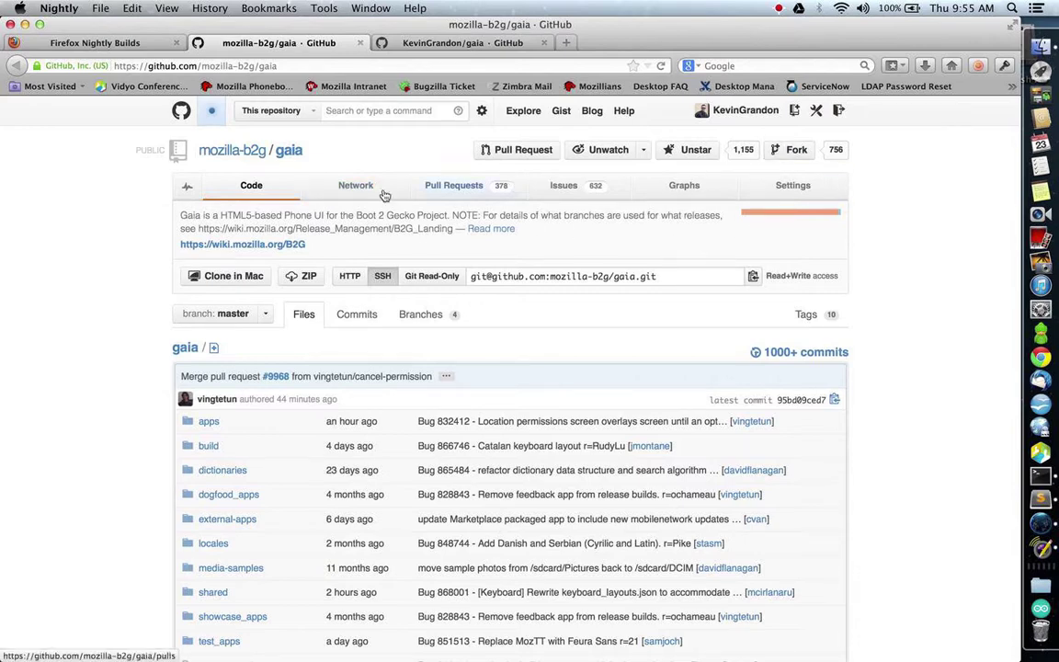
Copy the SSH clone URL of the personal gaia fork and enter a git clone command with it in Terminal.
click(392, 43)
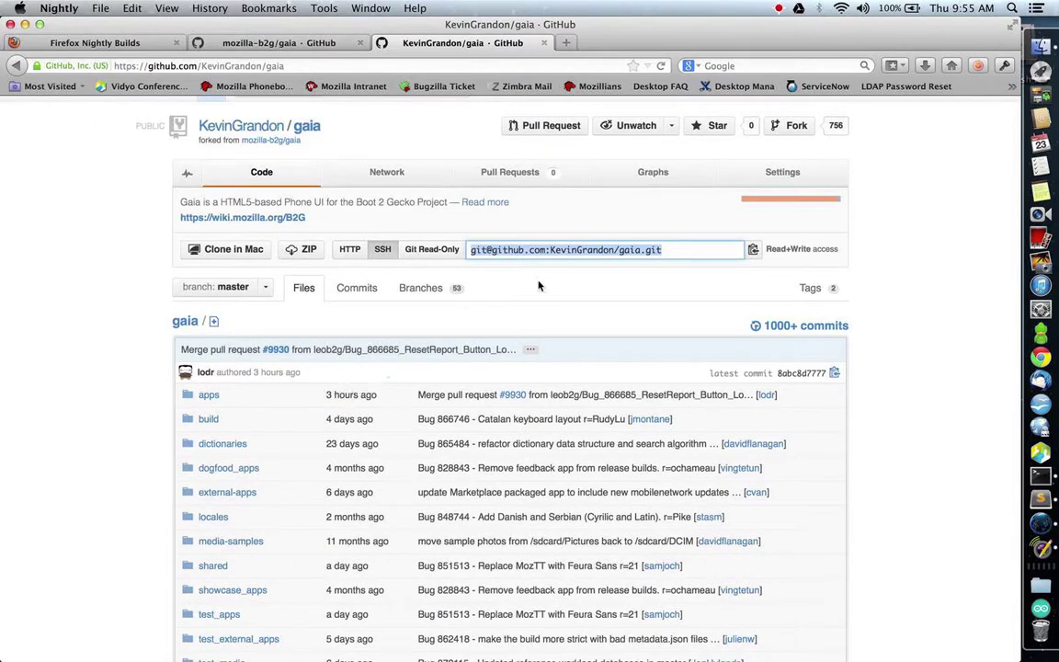
key(super+c)
key(super+Tab)
key(super+Tab)
text(git clon)
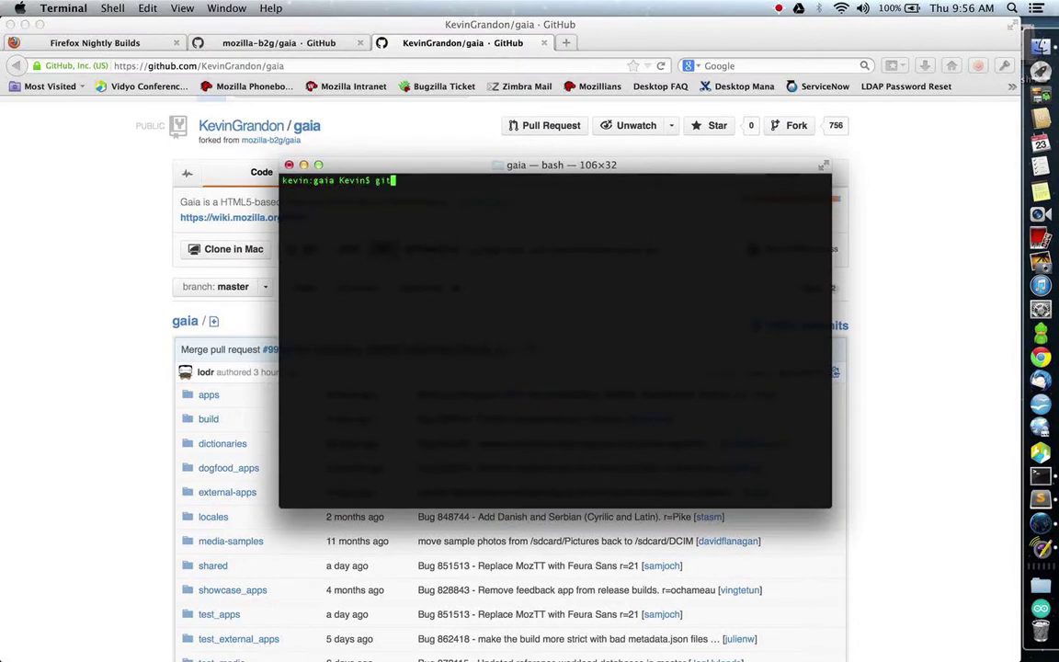
text(e)
key(super+v)
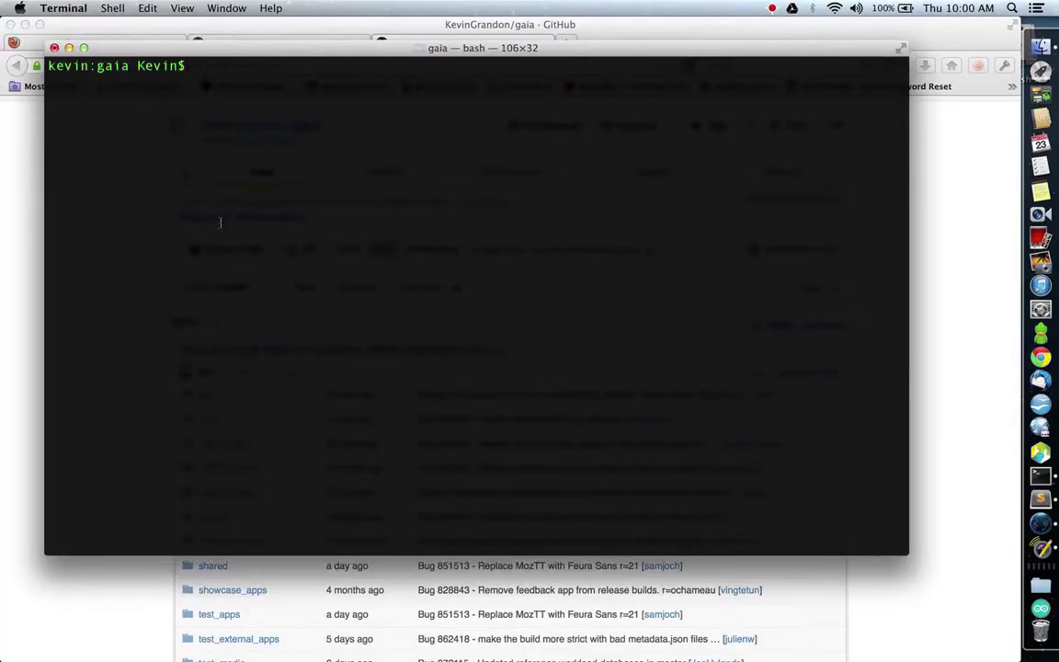
Print the current working directory and list the contents of the gaia folder.
text(pwd)
key(Return)
text(ls)
key(Return)
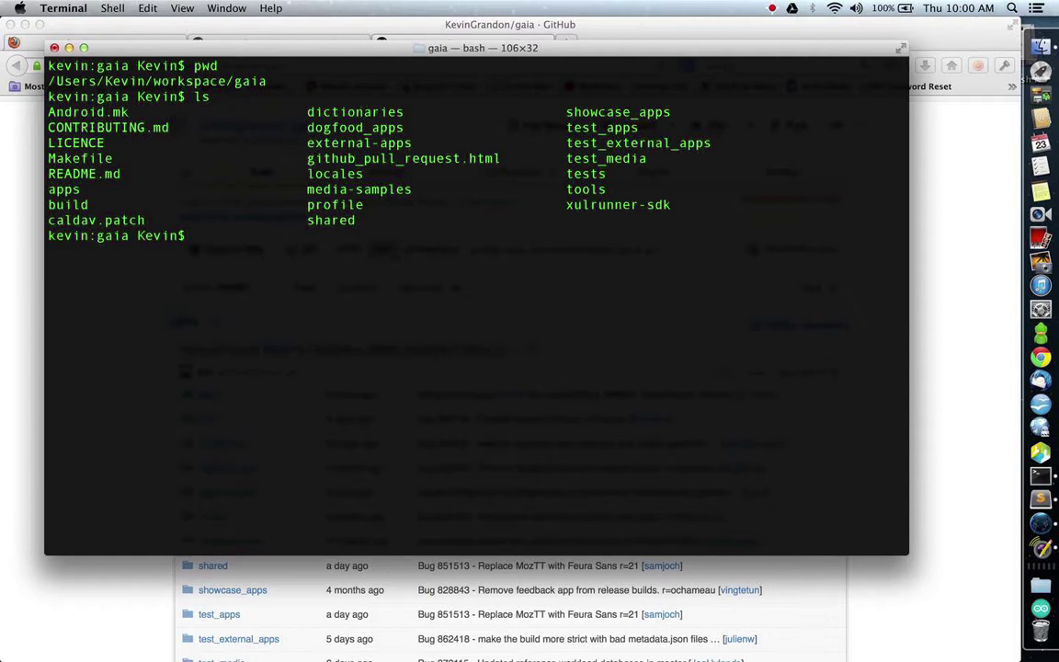
Enter the command make install-gaia APP=calendar at the prompt.
text(make install-gaia)
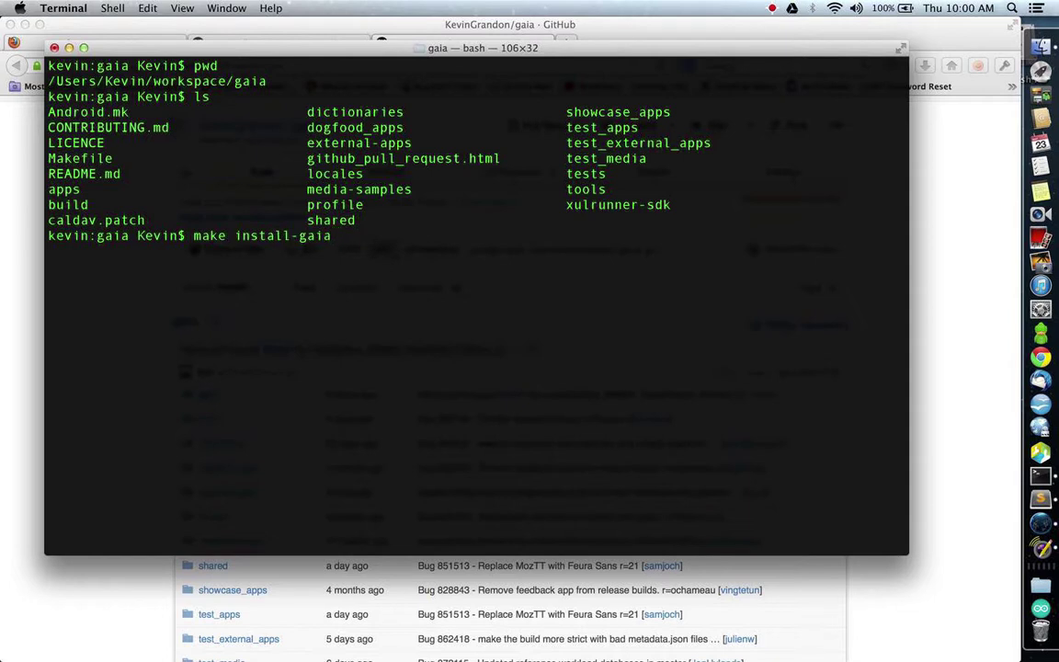
text(APP=calendar)
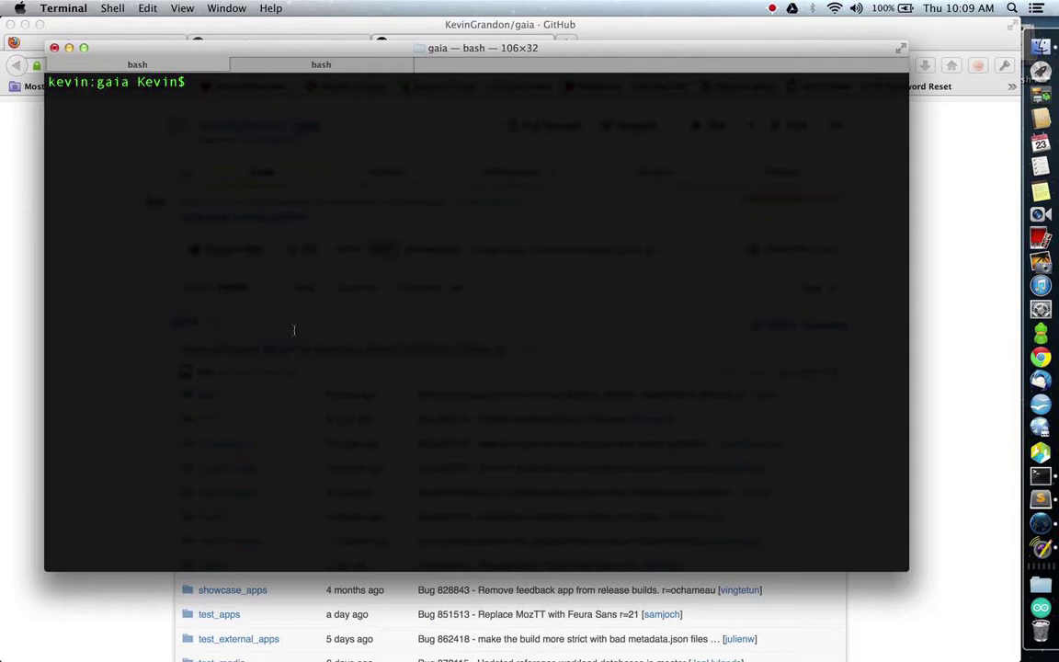
Switch to the Nightly browser and show the Firefox Nightly Builds download page.
click(28, 241)
click(98, 45)
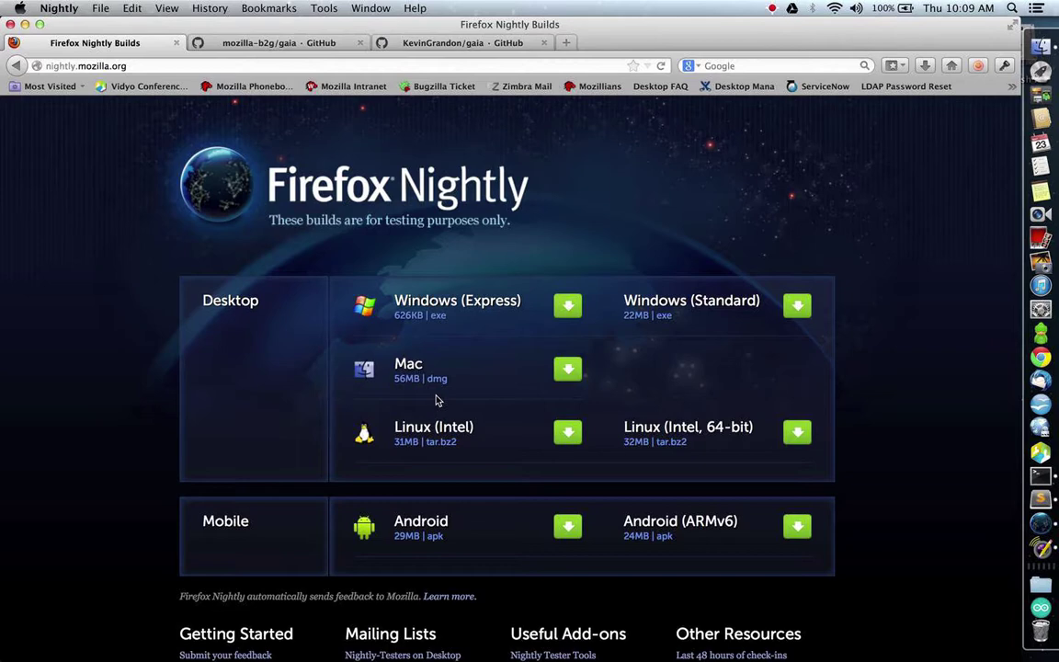
Switch to Terminal, build the Gaia profile with DEBUG=1 make, and list the result with ls -la profile/.
key(super+Tab)
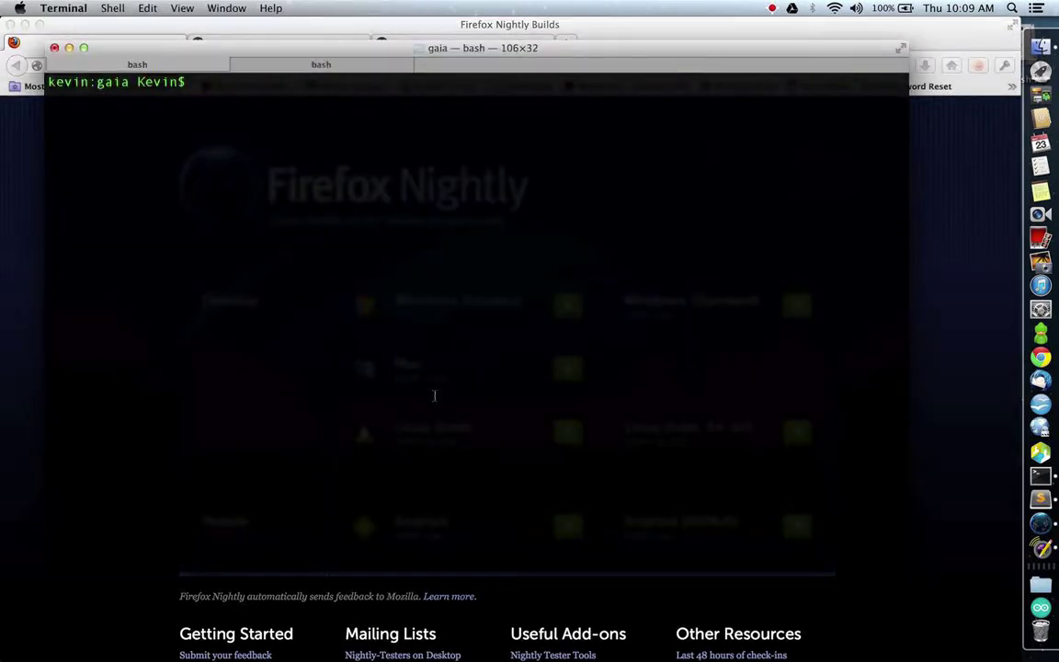
text(DEBUG=1 )
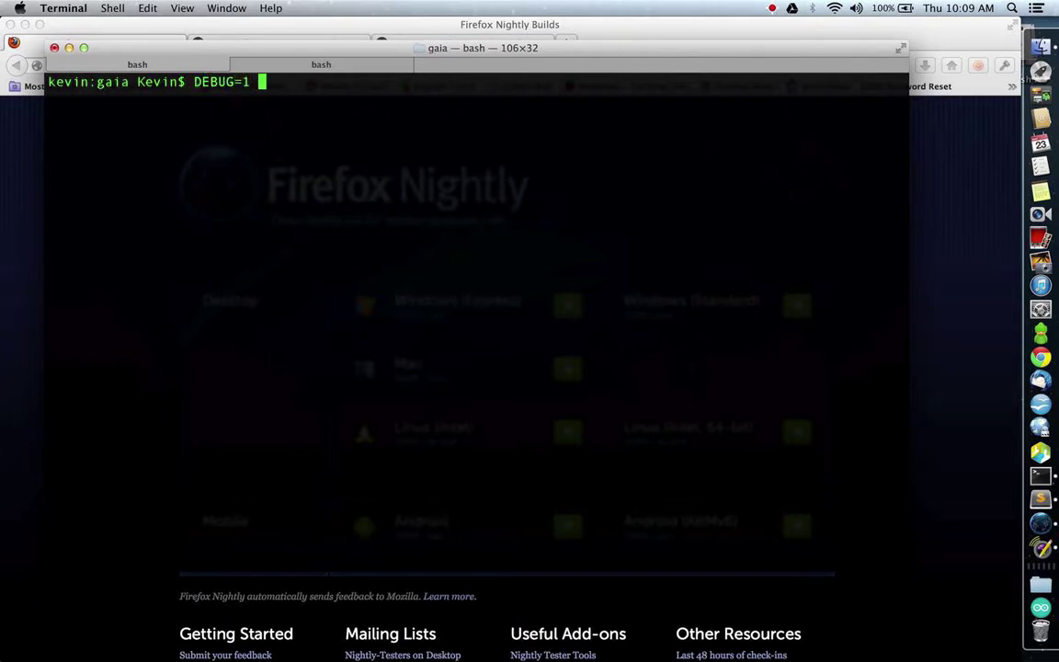
text(make)
key(Return)
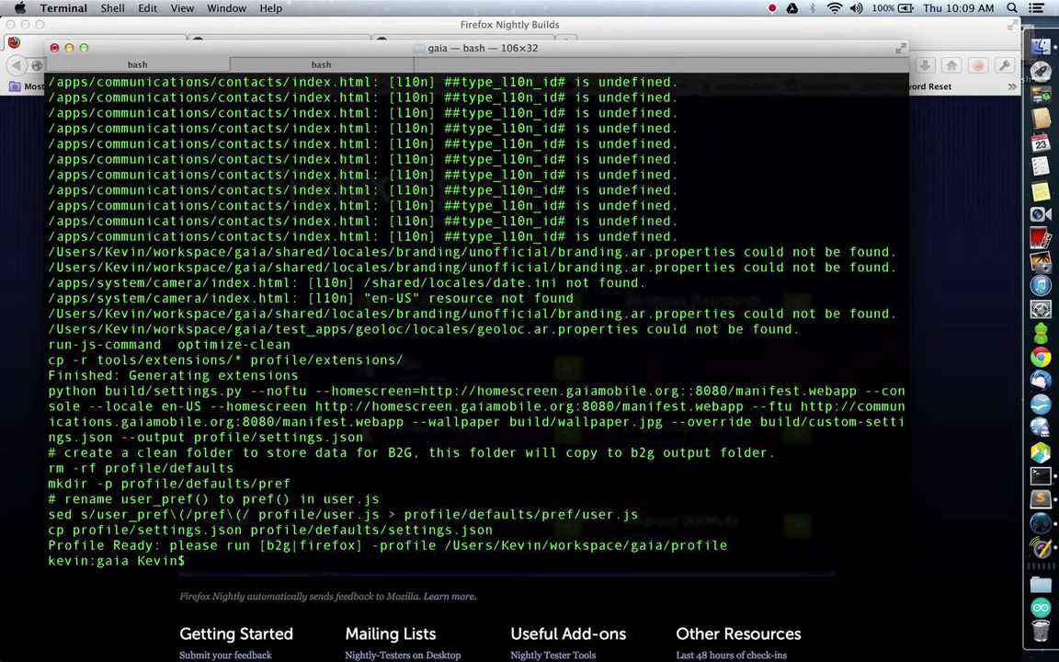
text(ls -la profile/)
key(Return)
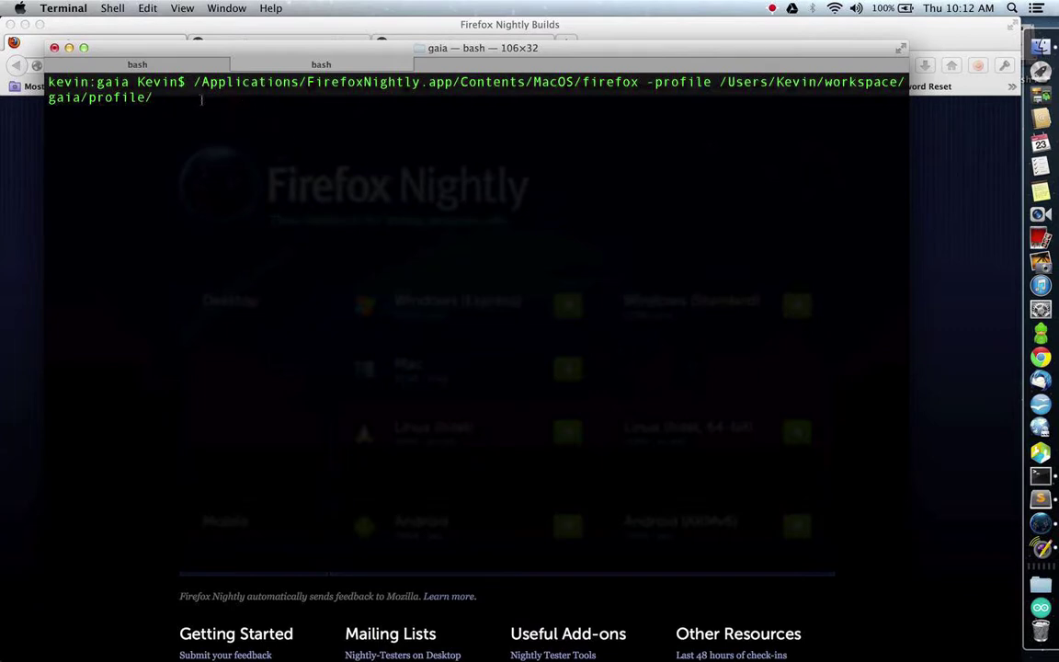
Launch FirefoxNightly's firefox binary with -profile set to the gaia/profile/ folder, and enlarge its window to fit the whole simulated phone.
drag(195, 82, 641, 159)
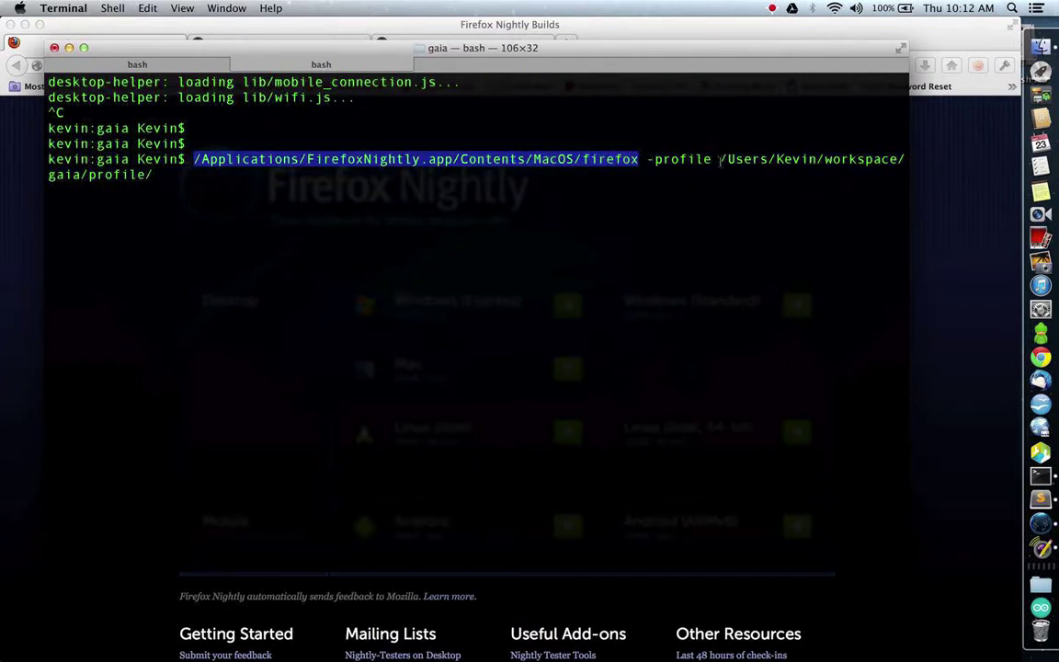
double_click(731, 159)
click(740, 184)
key(ctrl+l)
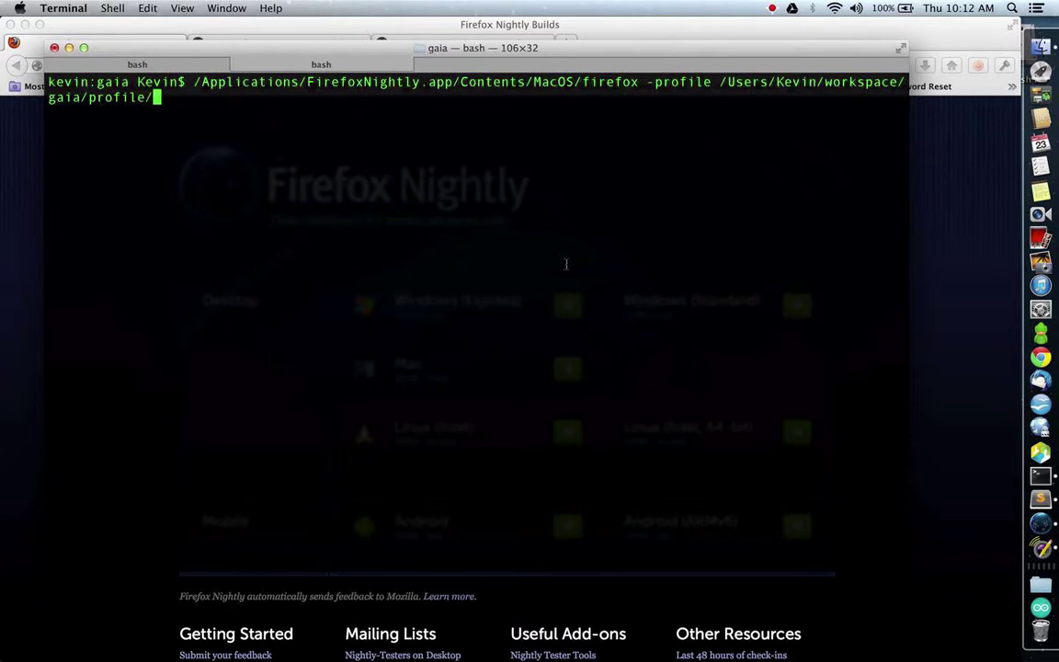
key(Return)
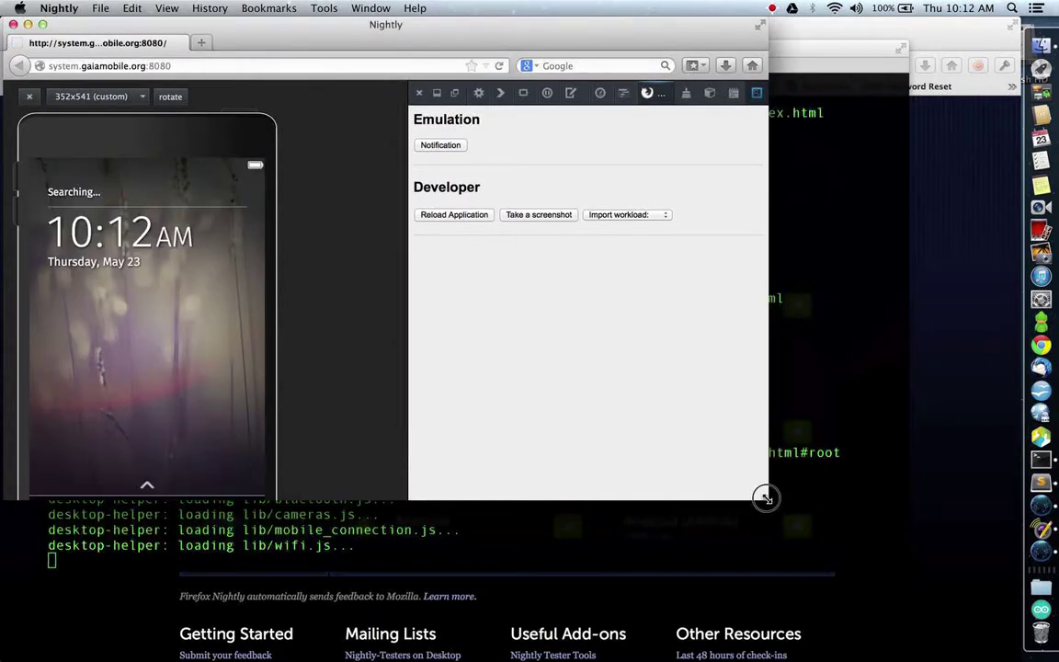
drag(767, 501, 811, 585)
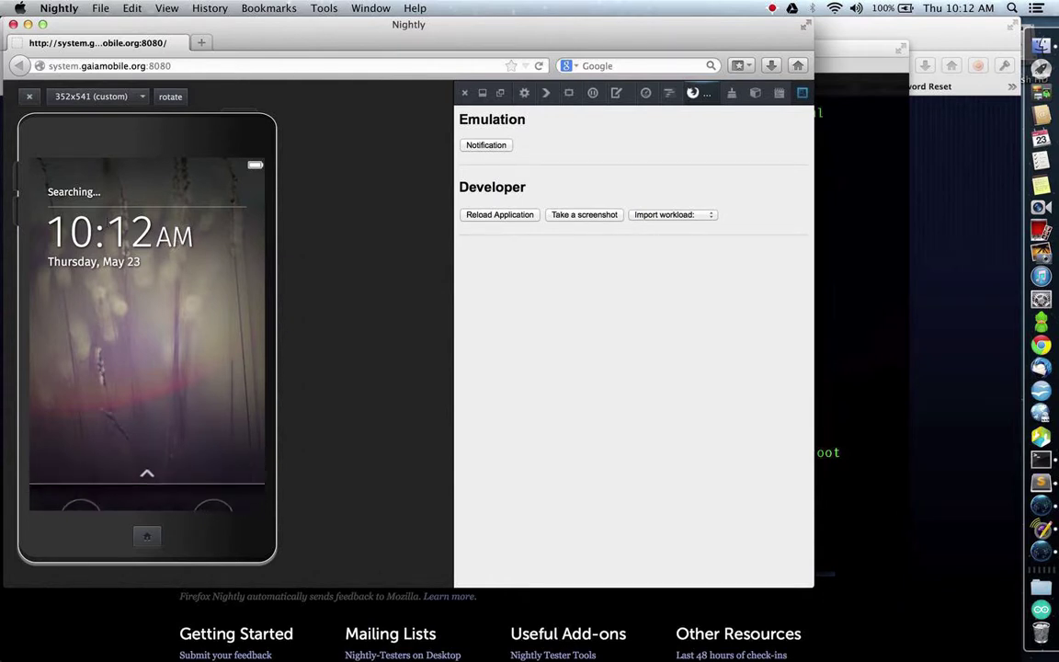
Try the hardware volume control on the side of the simulated phone.
click(16, 158)
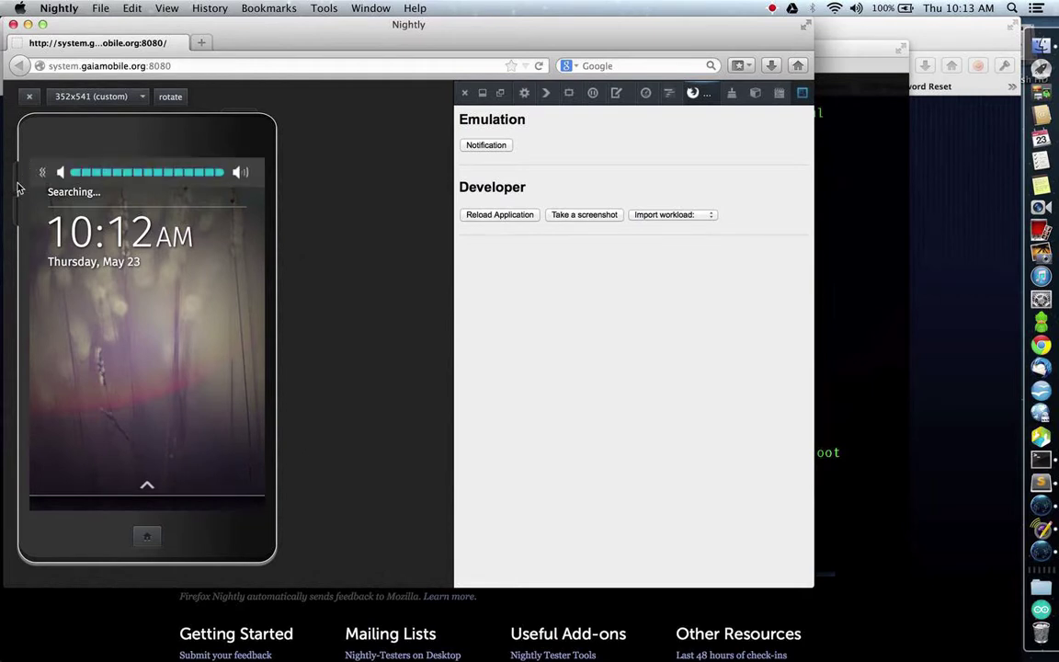
click(17, 193)
click(17, 193)
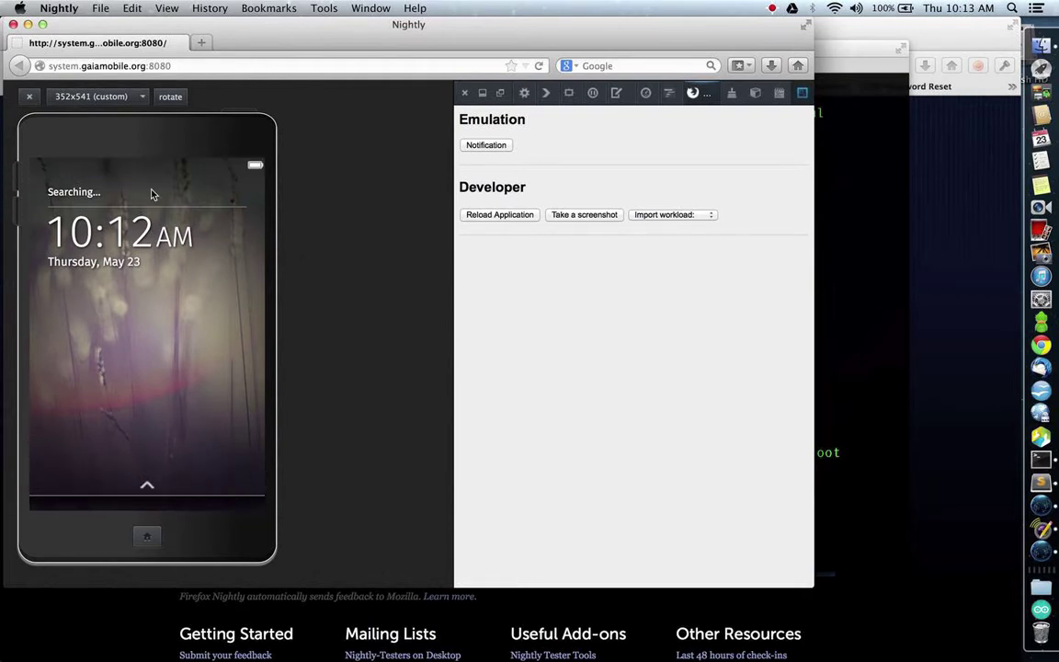
Test the phone's power button by toggling the screen off and on, and by opening and cancelling the power menu.
click(232, 114)
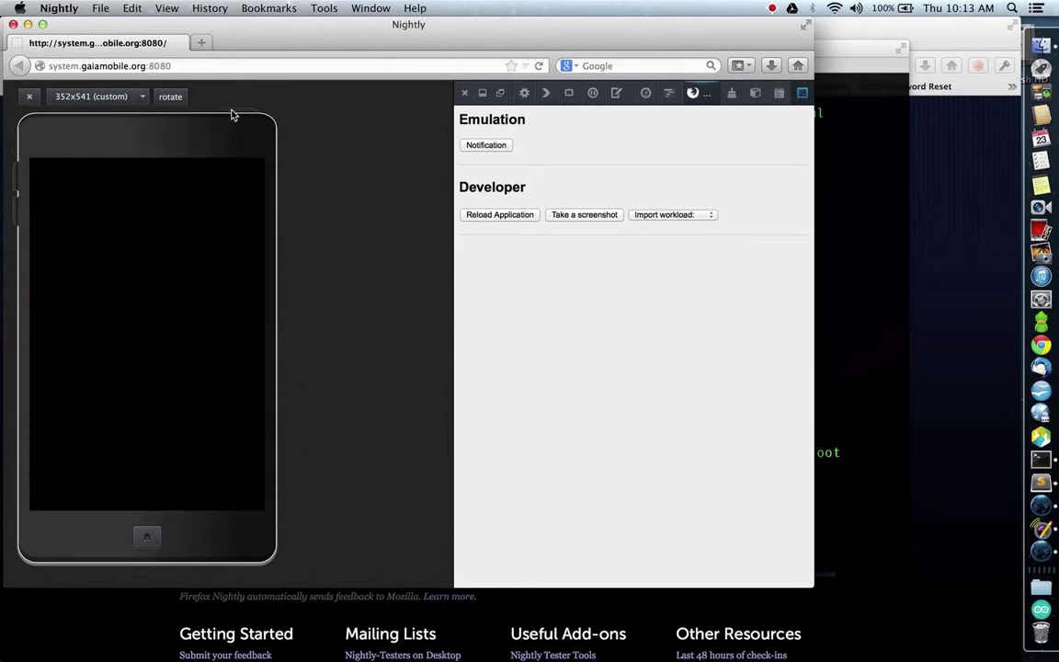
click(232, 114)
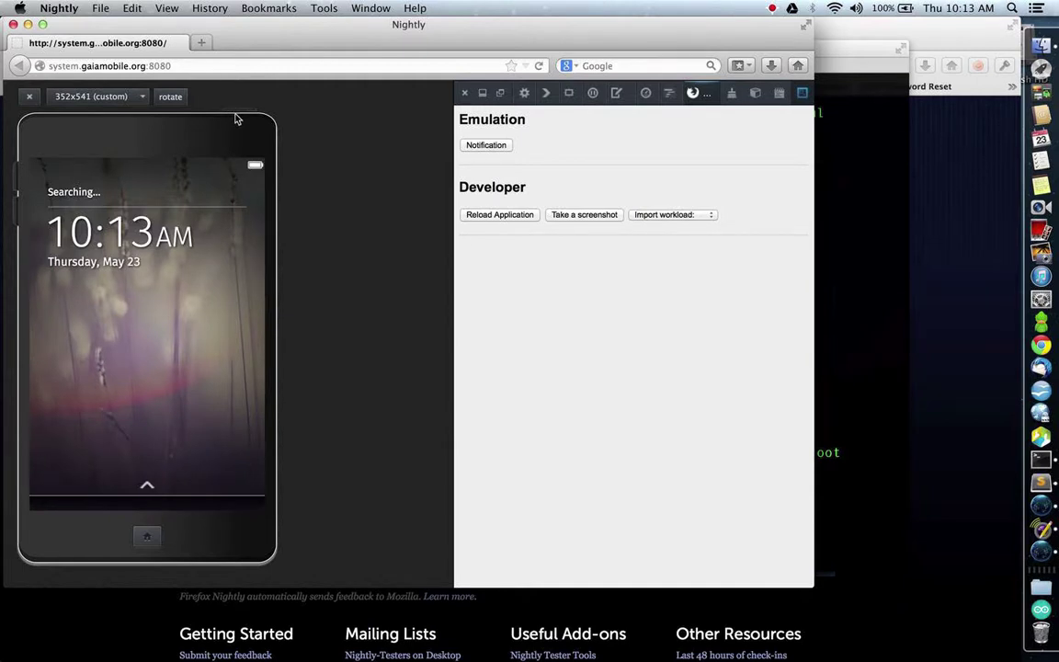
click(234, 112)
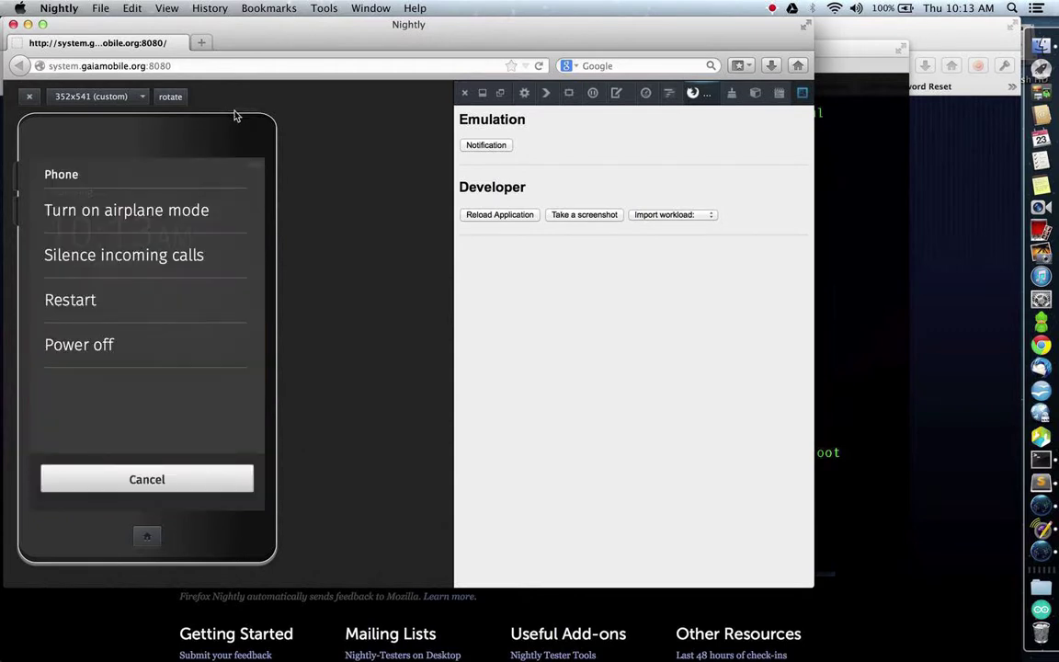
click(161, 479)
Unlock the simulated phone from its lock screen and open the Phone app.
drag(161, 484, 108, 313)
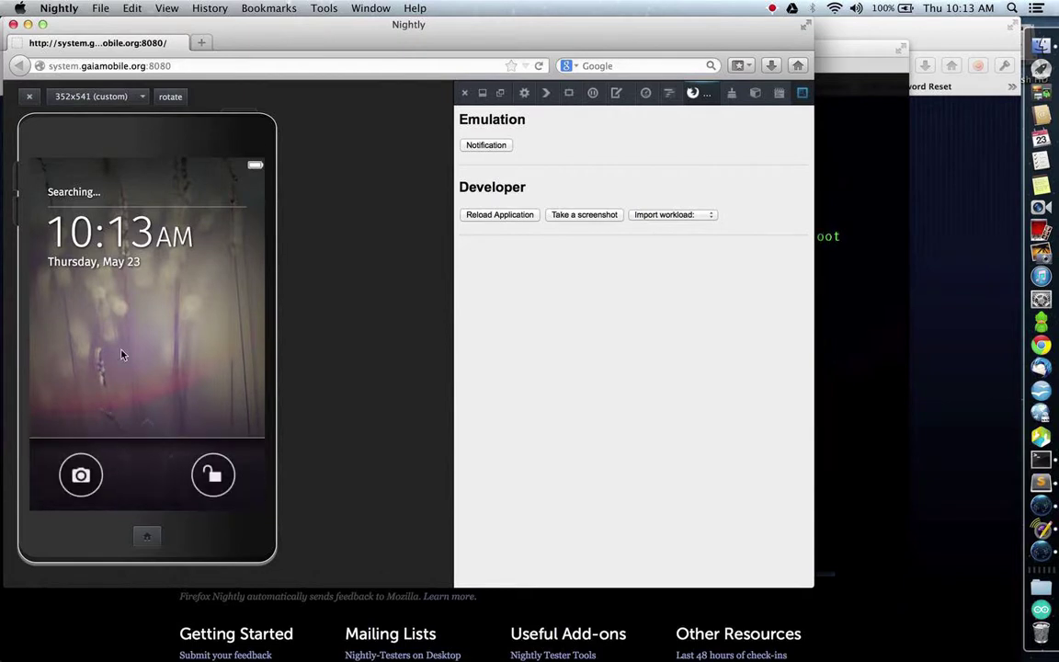
click(219, 481)
click(57, 477)
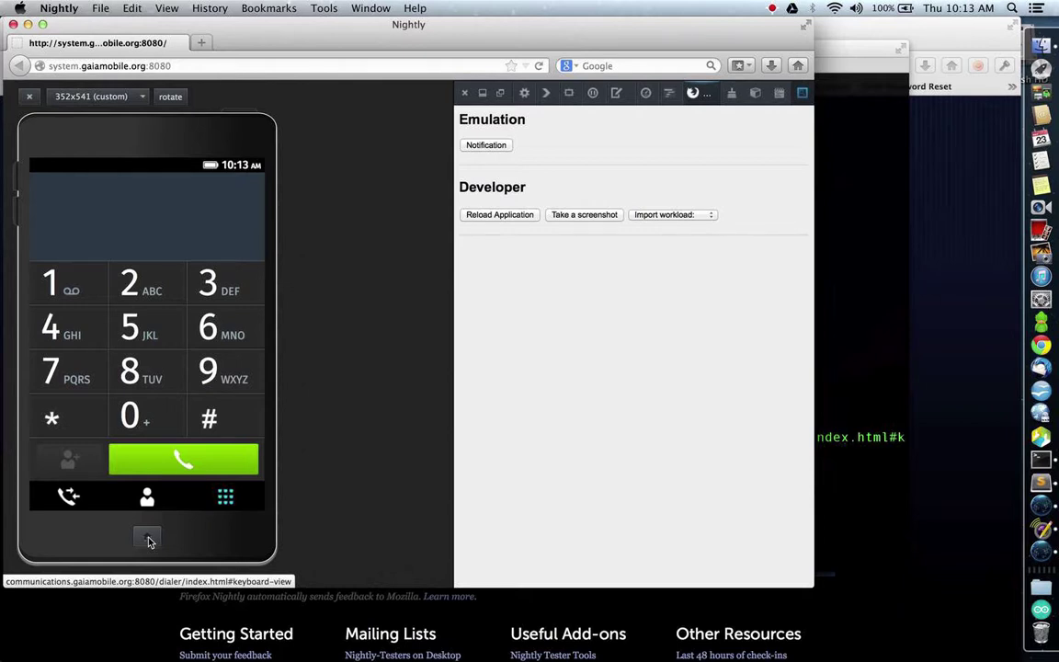
Return to the phone's home screen, show the running-apps card view, and go back home.
click(148, 539)
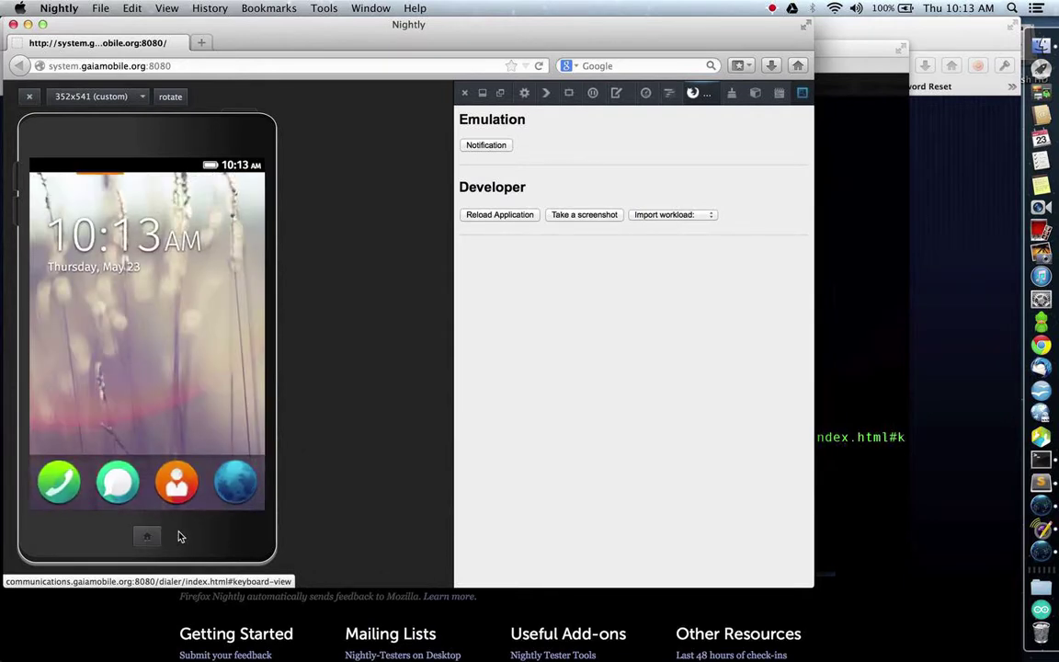
click(148, 539)
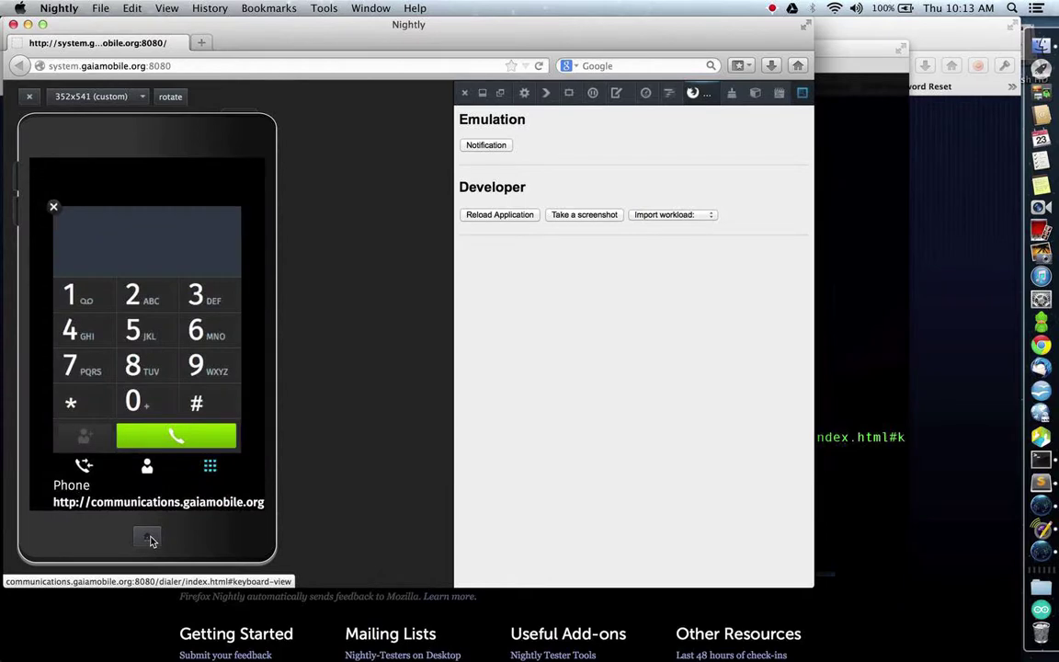
click(149, 539)
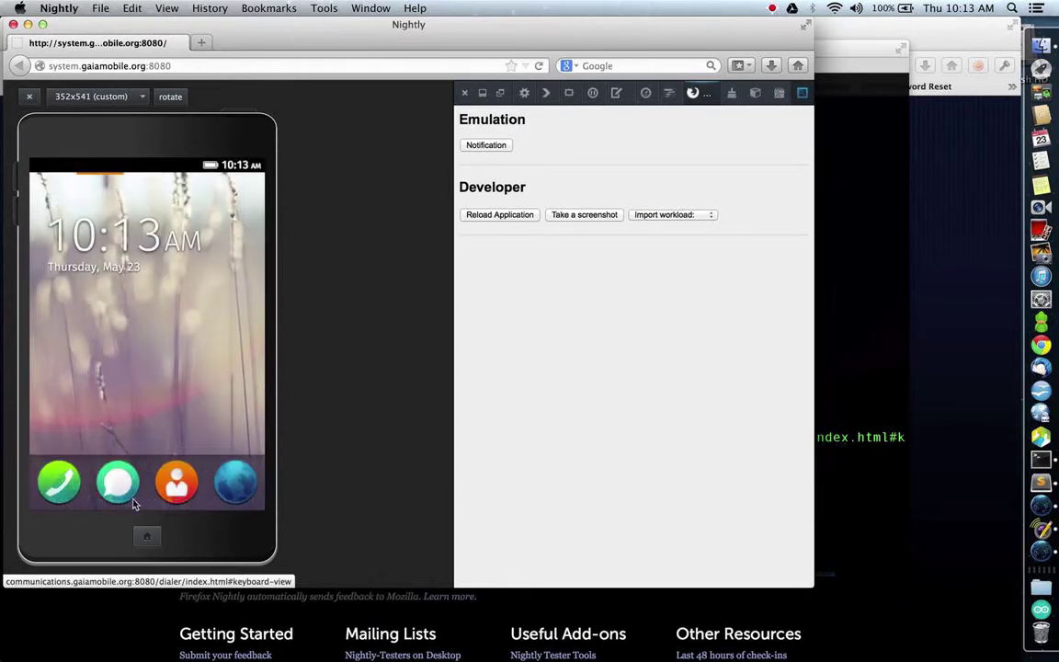
Open the Messages app, and use the running-apps card view to switch to the Phone app.
click(118, 483)
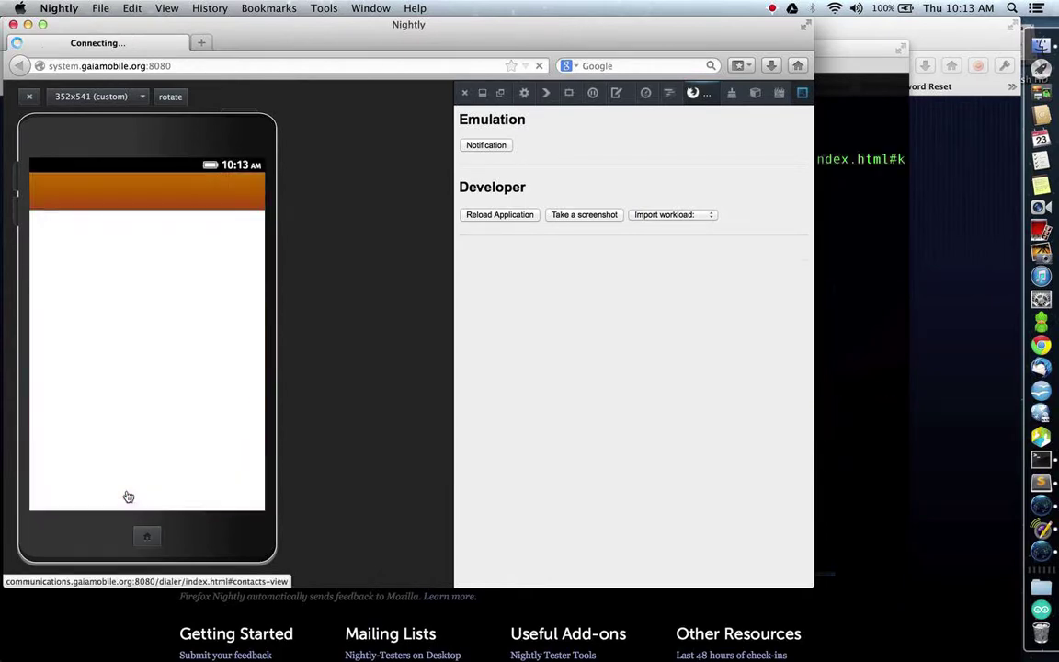
click(150, 541)
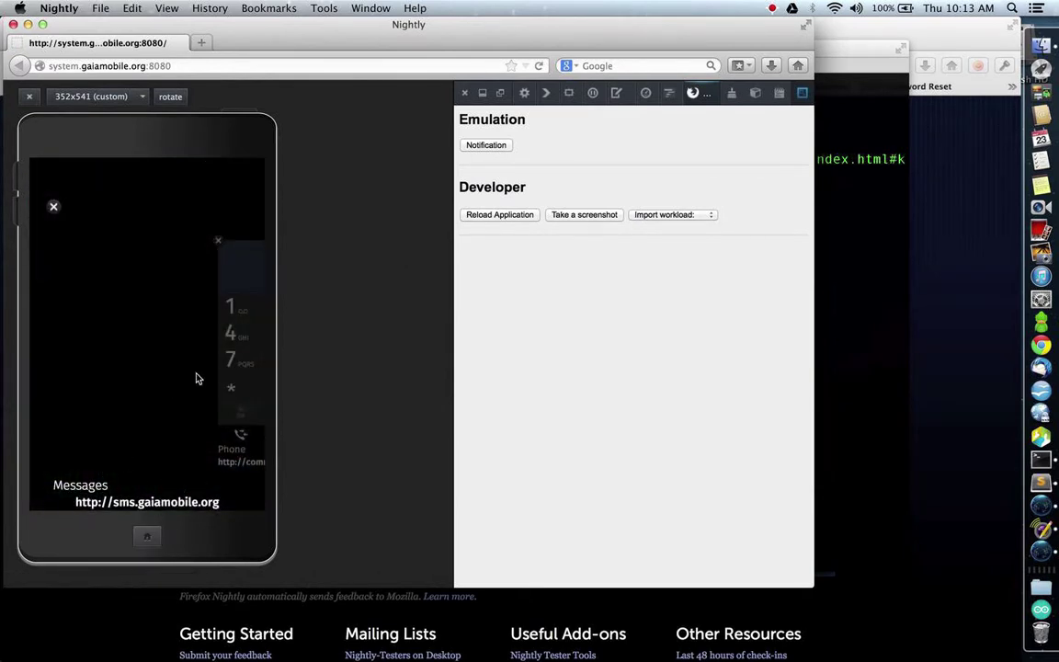
drag(229, 426, 71, 413)
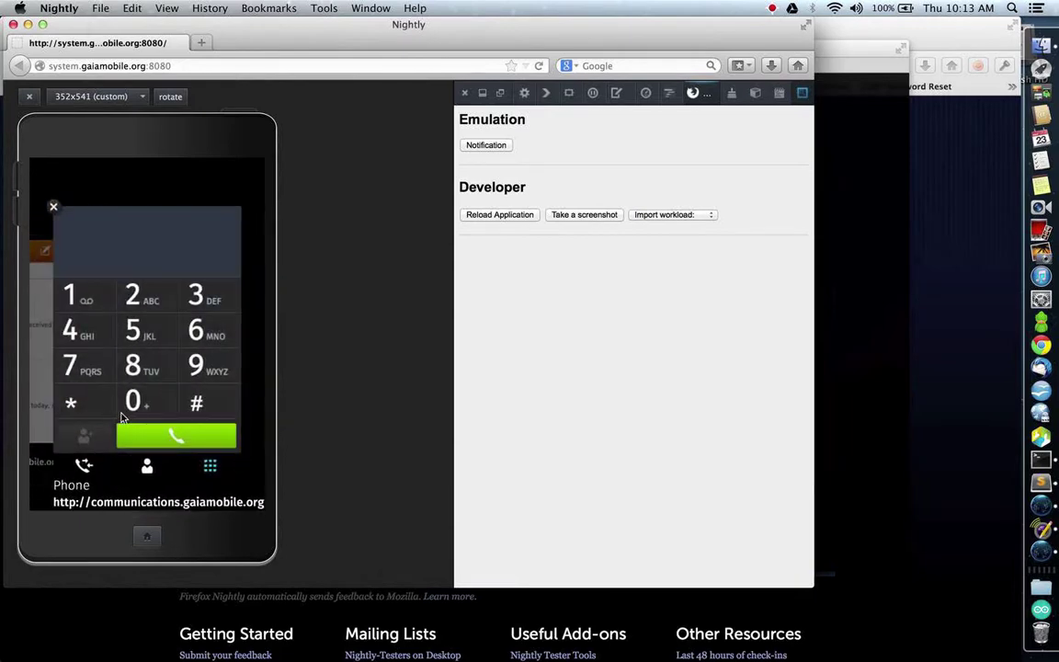
click(121, 417)
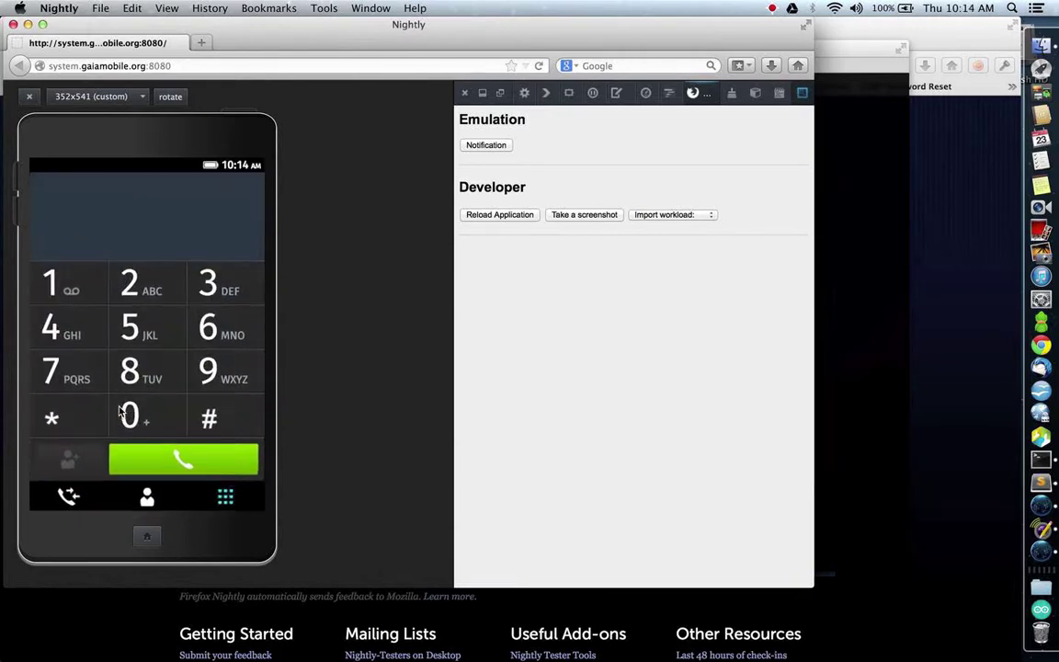
Close both the Phone and Messages apps from the running-apps card view.
click(148, 540)
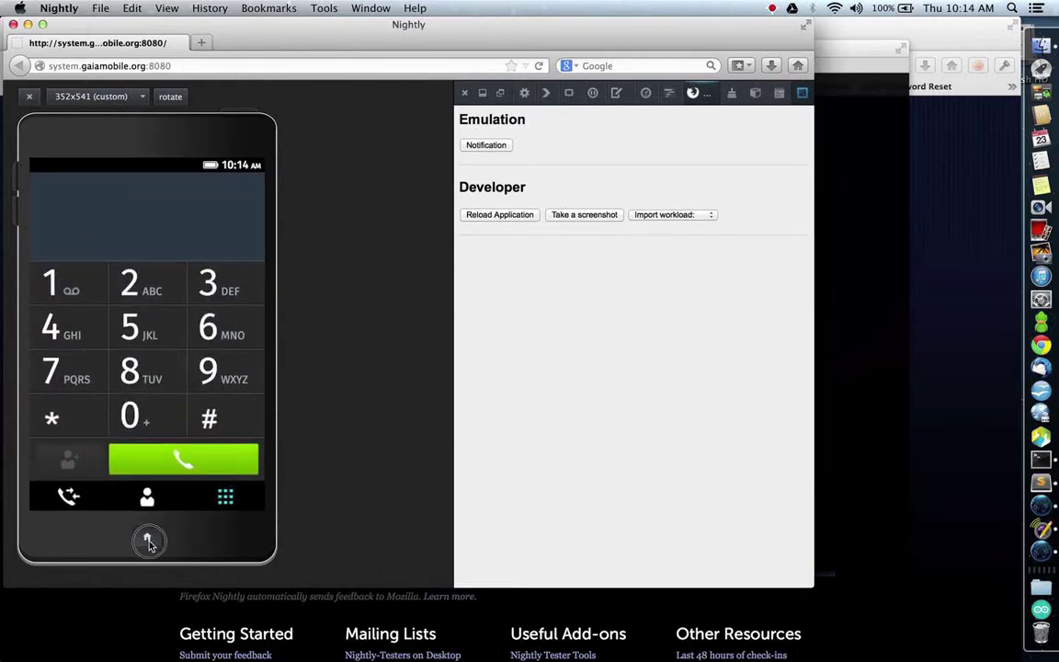
click(54, 208)
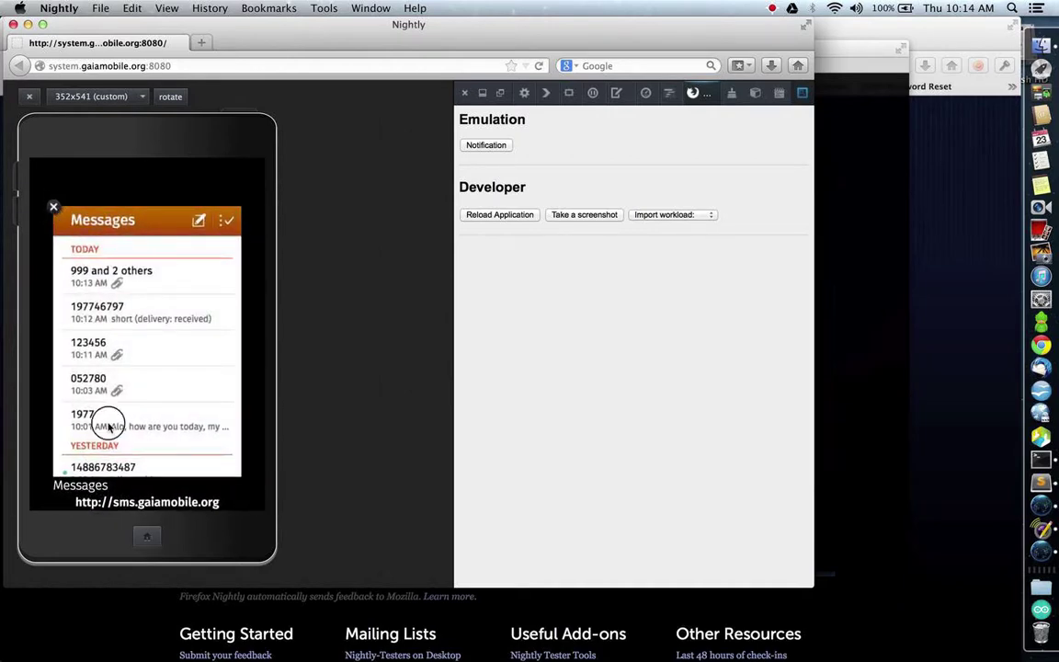
drag(108, 424, 118, 154)
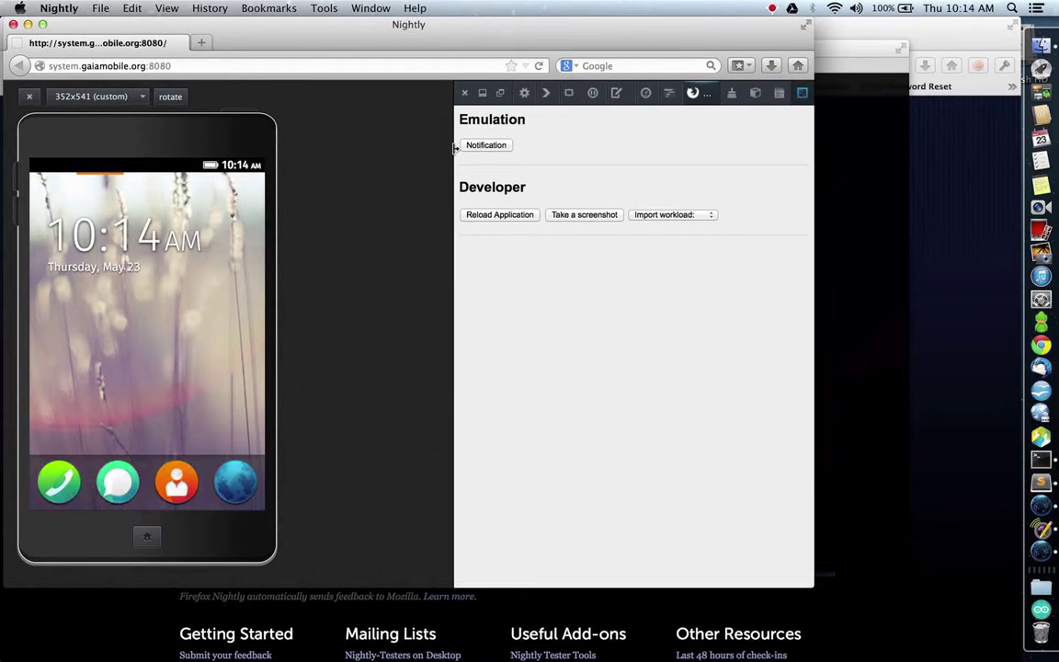
Widen the developer tools pane beside the phone and send an emulated notification to it.
drag(452, 144, 337, 144)
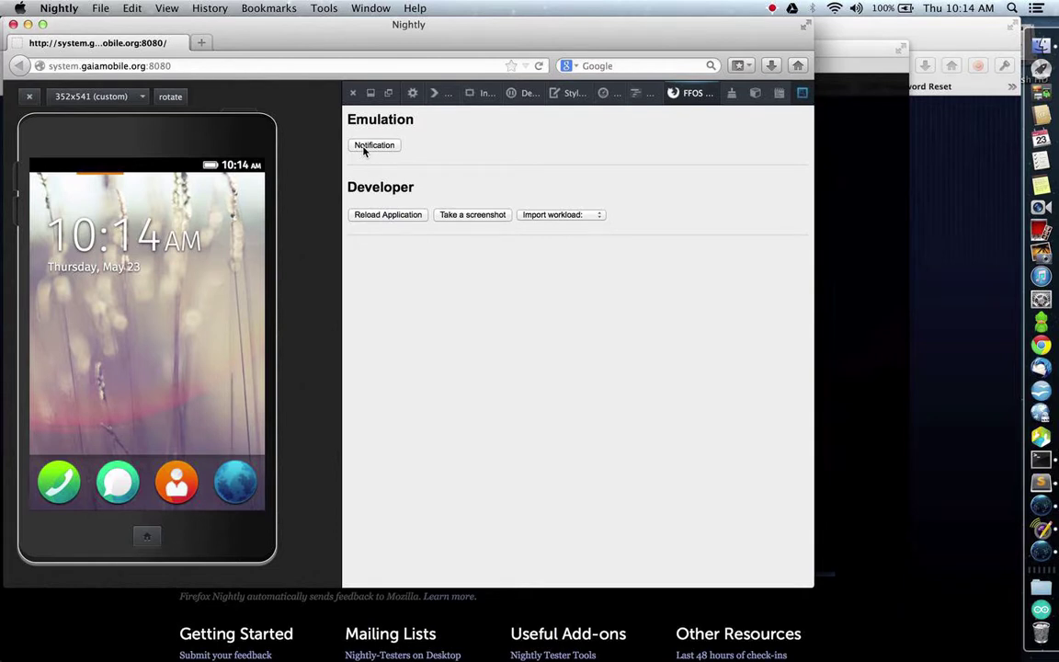
click(372, 146)
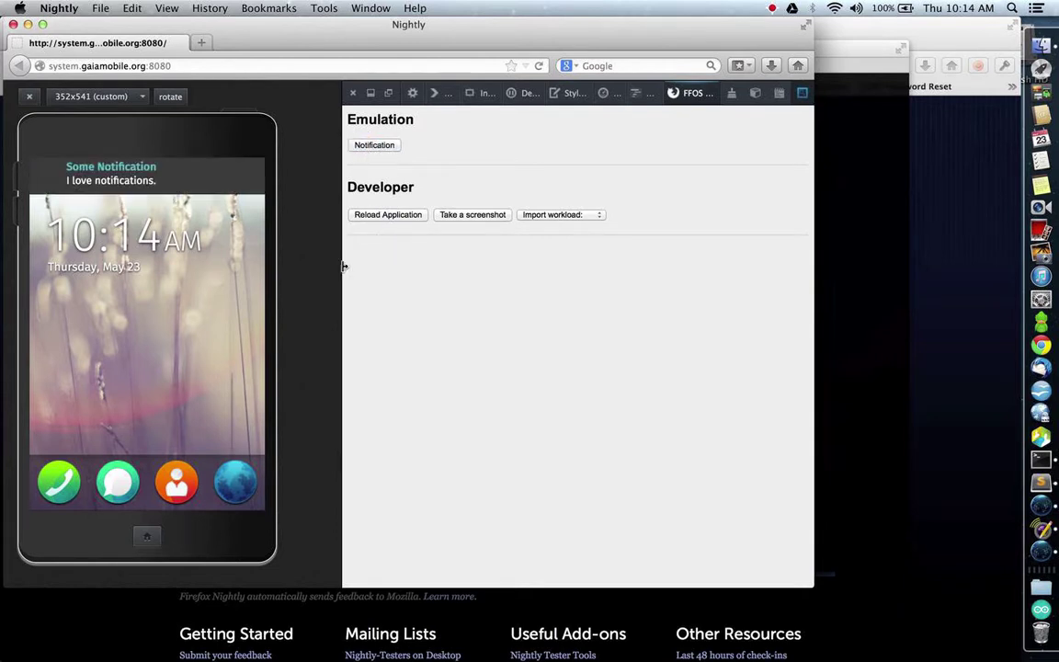
Open the Messages app on the phone, look through its thread list, and reload the application.
click(129, 486)
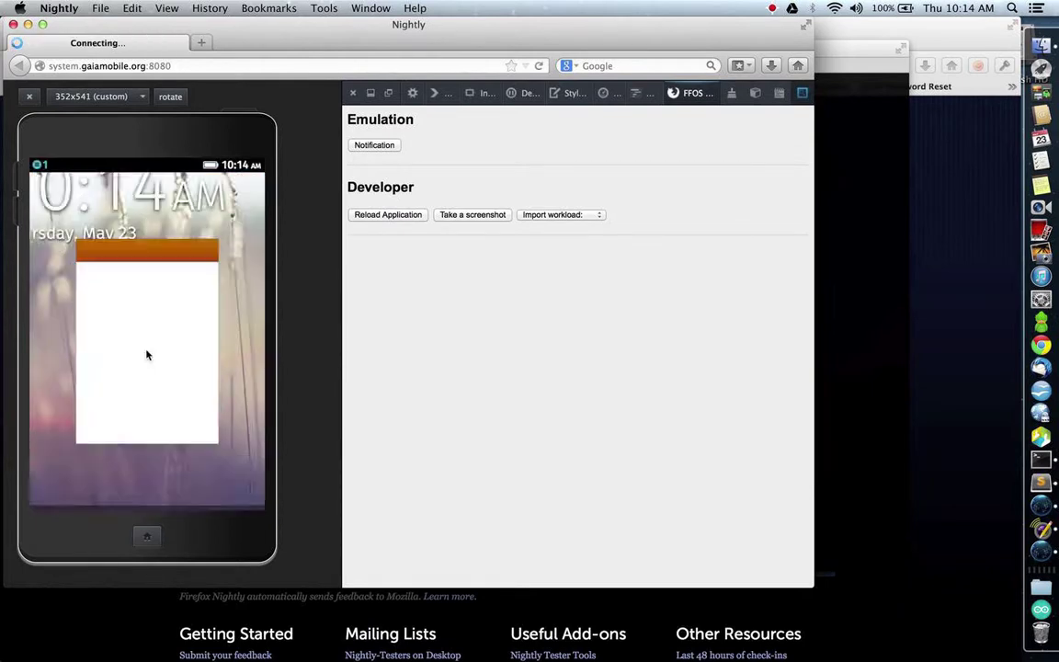
scroll(154, 372, down, 2)
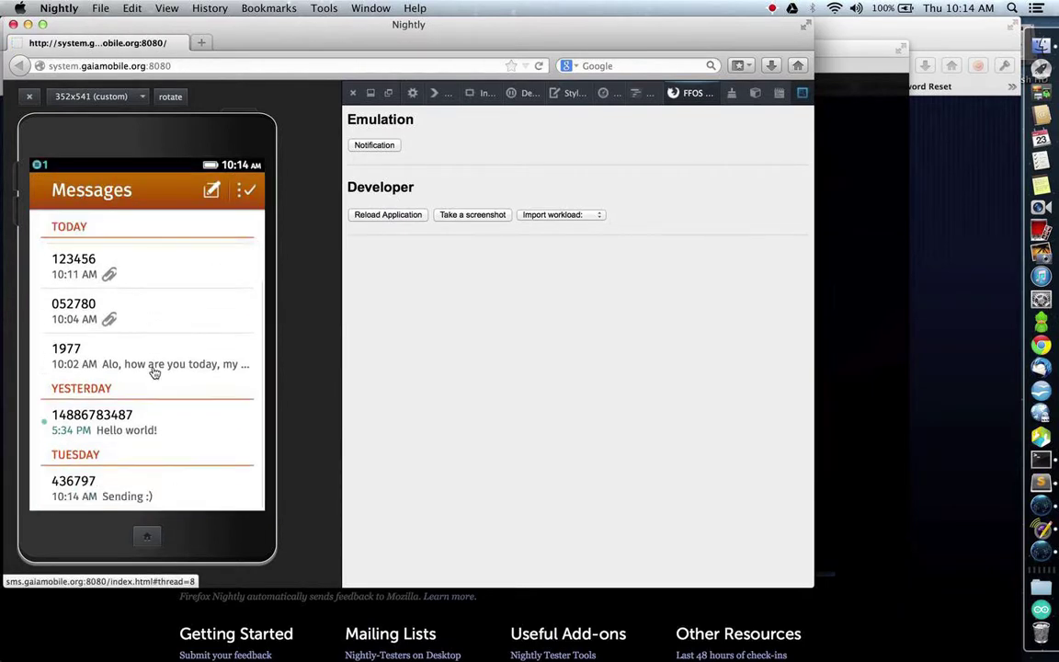
click(389, 219)
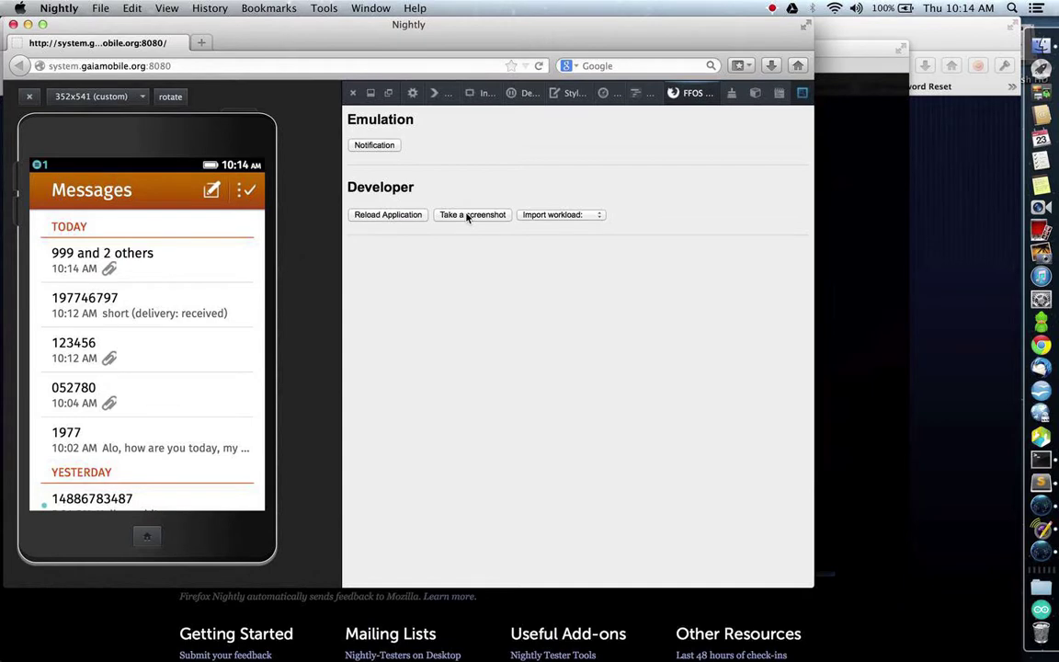
Check the available import workloads without choosing one, and review the messages logged in the web console.
click(561, 215)
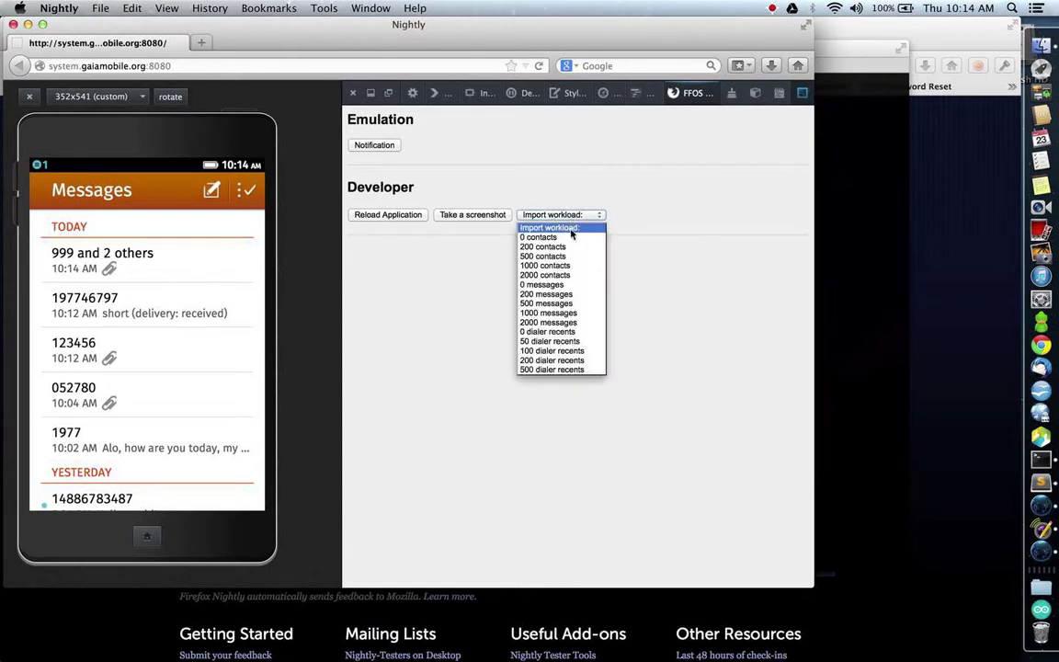
click(423, 334)
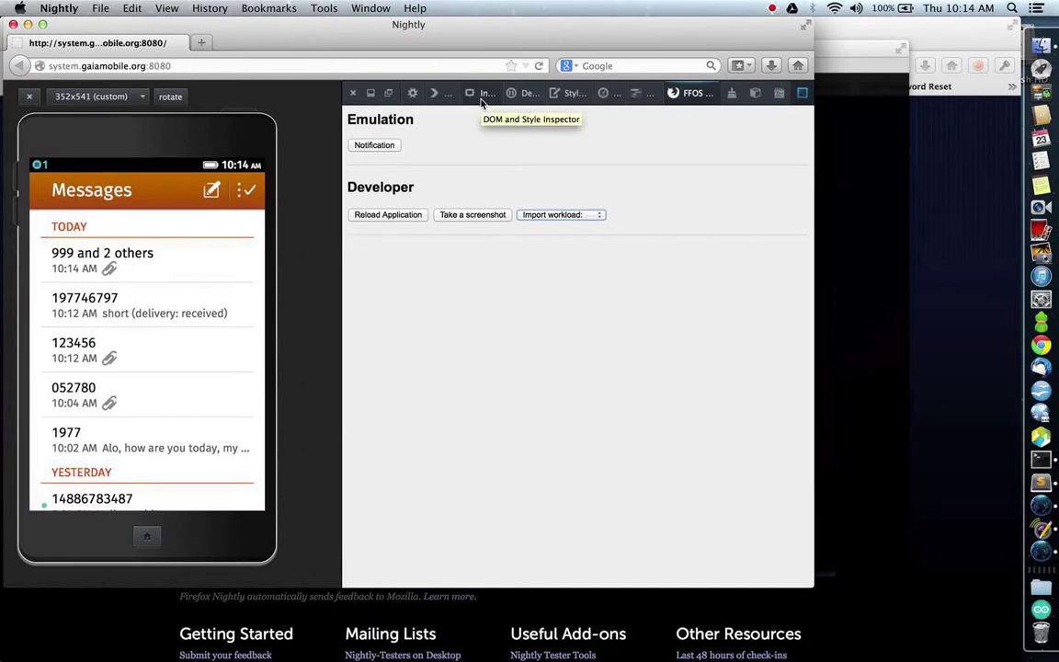
click(434, 93)
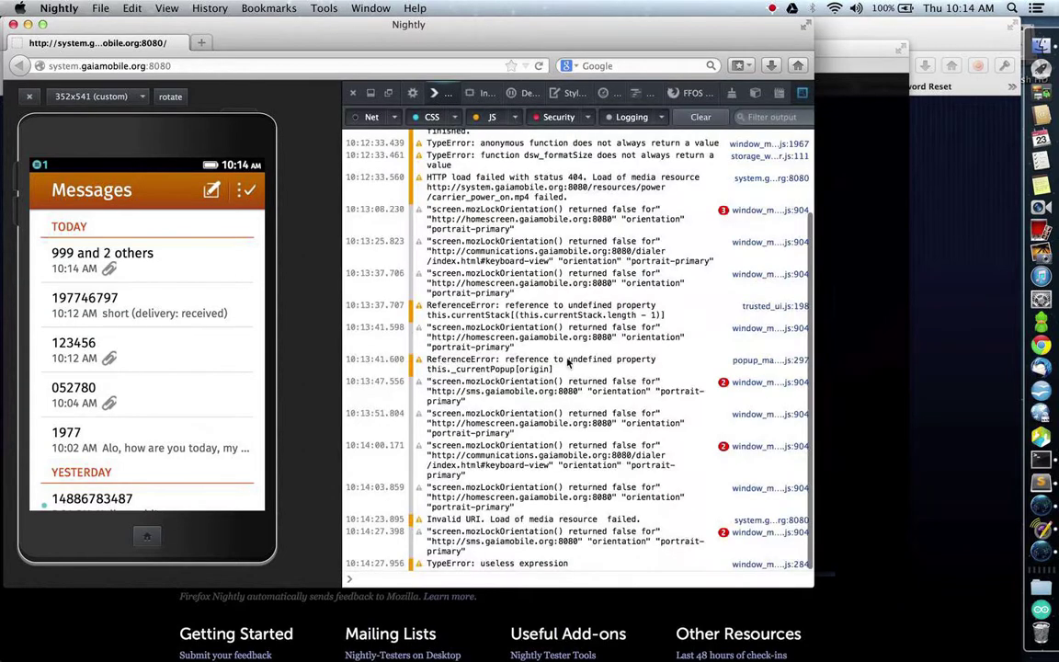
scroll(484, 359, up, 3)
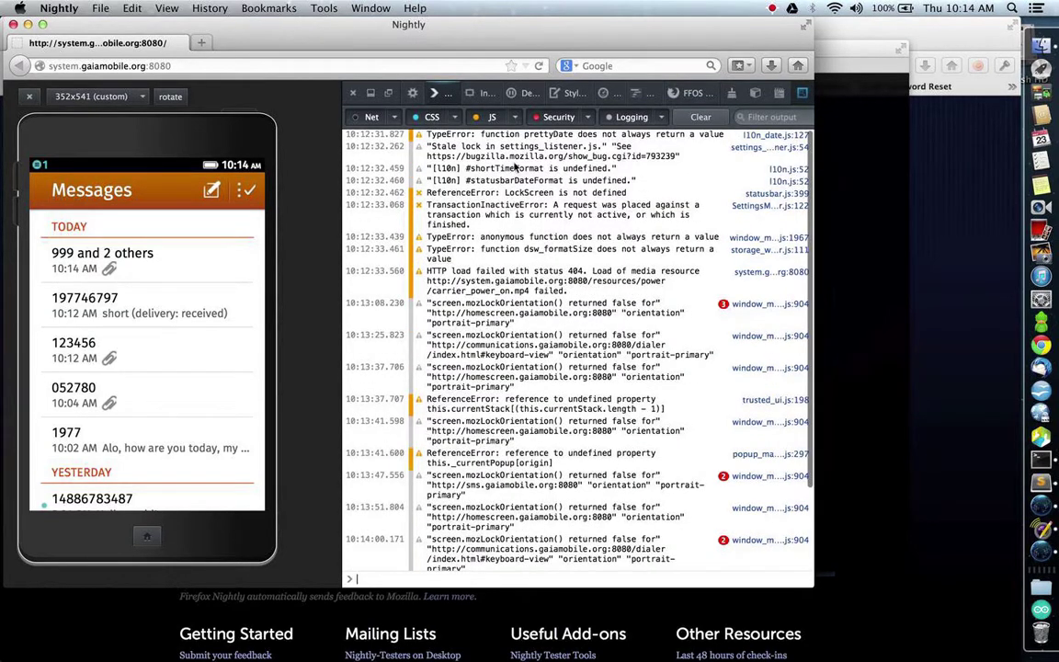
Inspect the markup of a paragraph element in the first Messages thread with the DOM inspector's element picker.
click(486, 96)
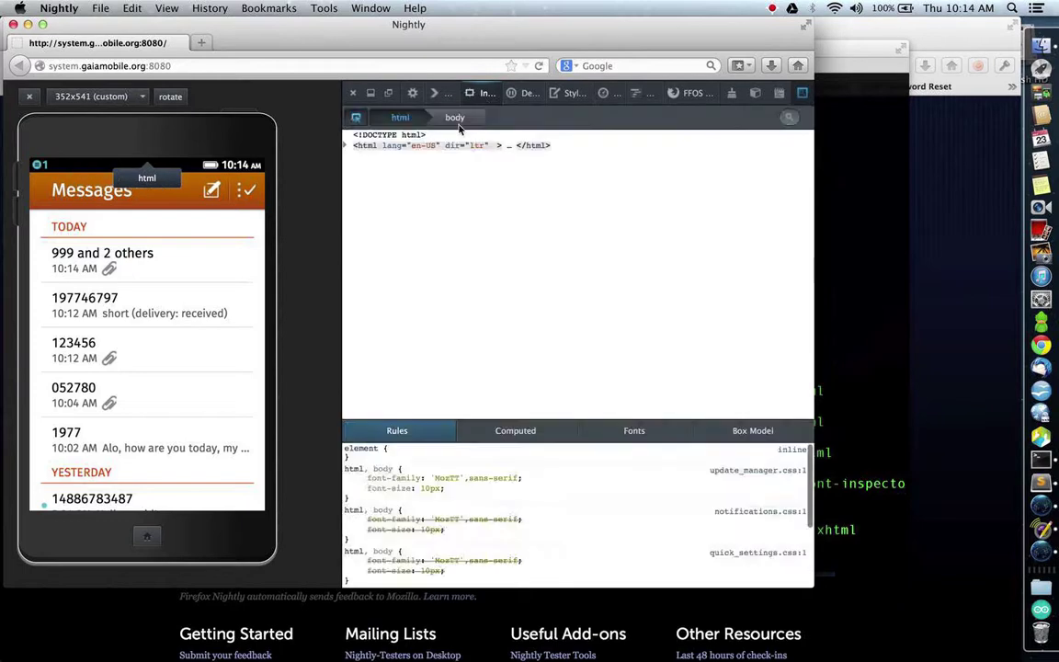
click(356, 119)
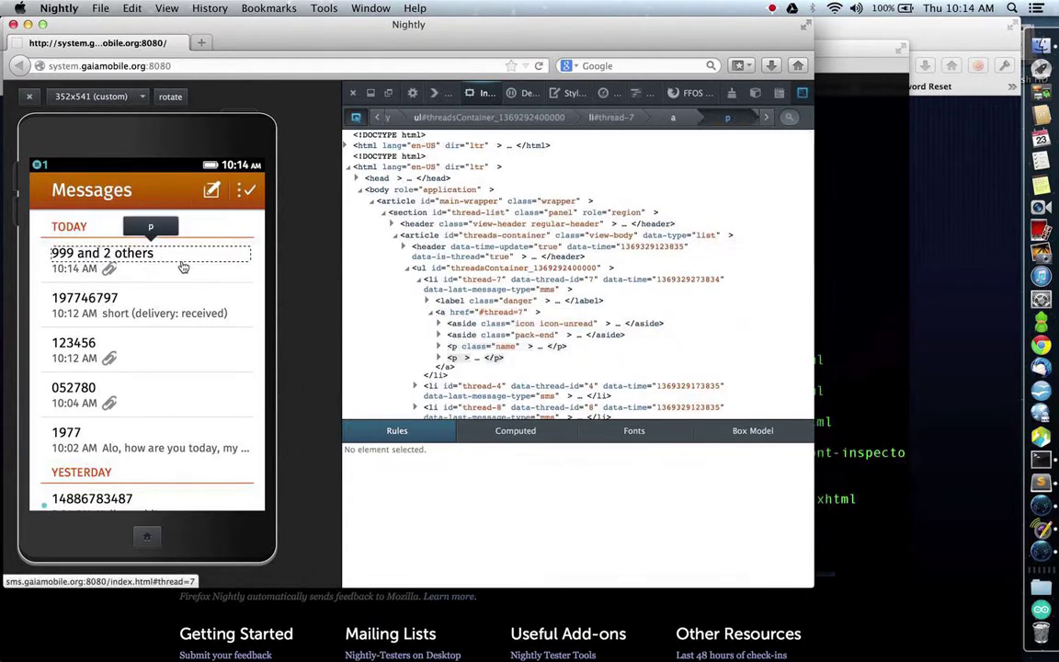
click(183, 267)
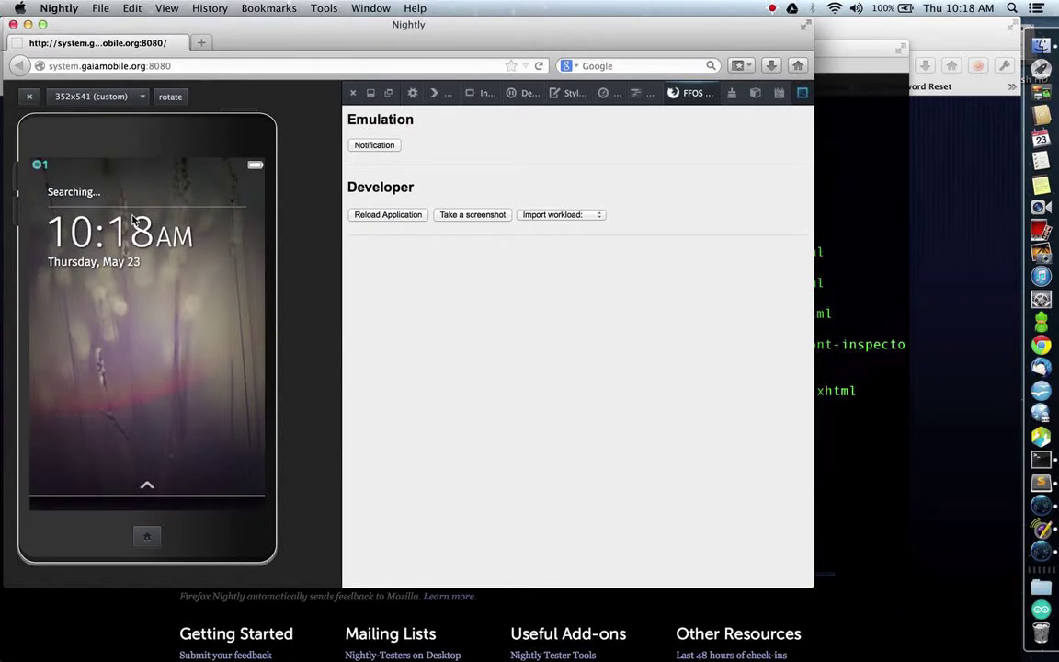
Highlight the gaiamobile.org domain and the system subdomain in the phone page's address.
click(80, 66)
drag(80, 66, 150, 67)
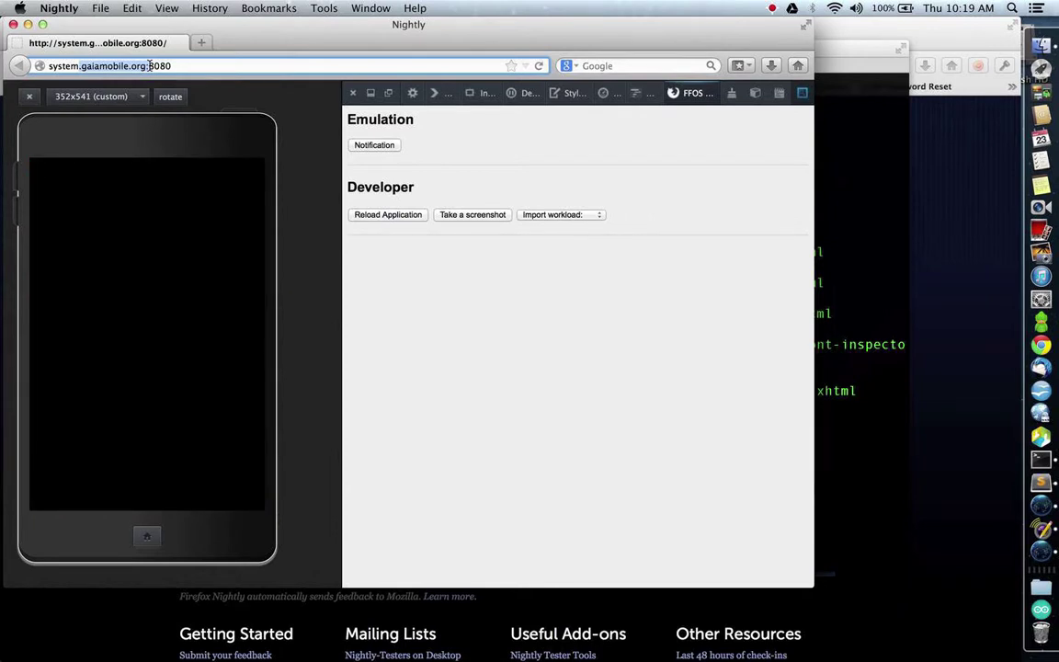
click(67, 62)
double_click(67, 63)
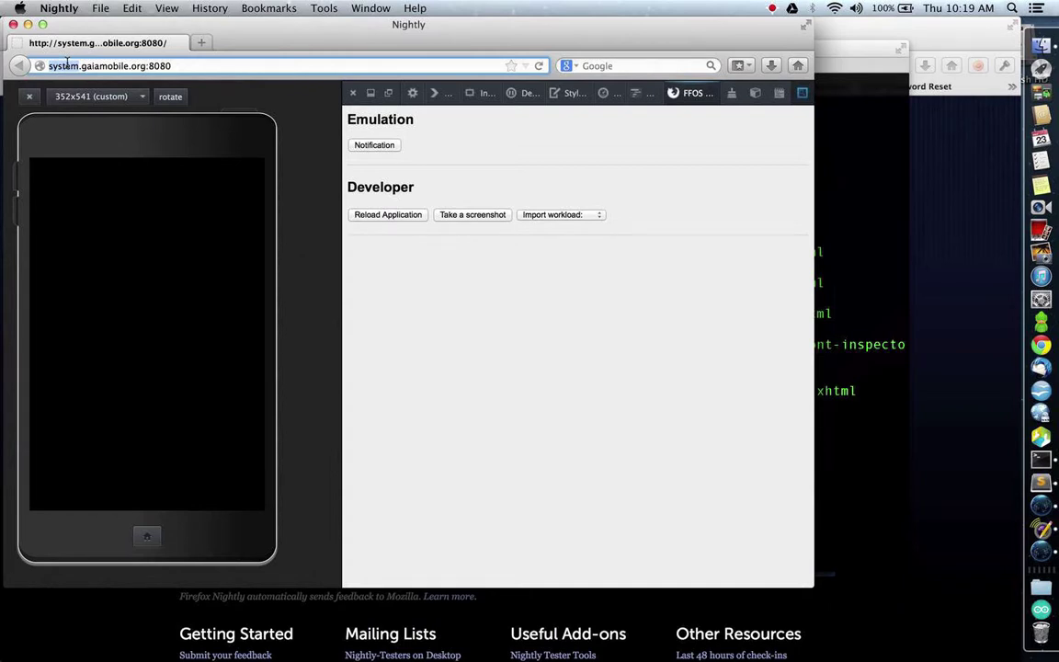
Switch to the other Firefox Nightly window and look through the apps folder of the mozilla-b2g/gaia GitHub repository.
key(super+Tab)
key(super+Tab)
key(super+Tab)
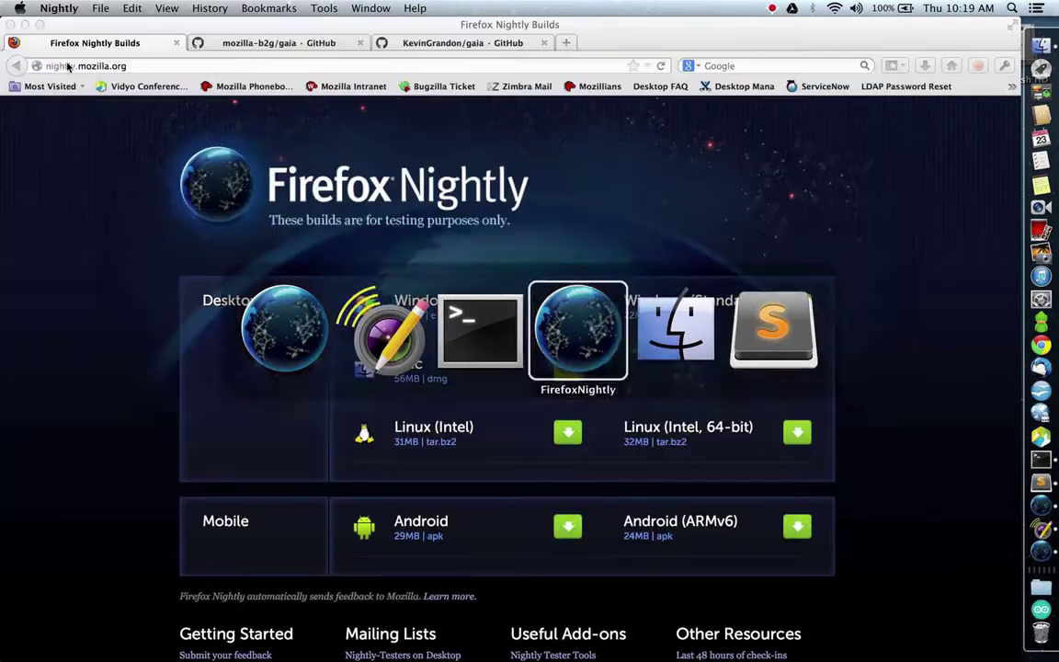
key(ctrl+Tab)
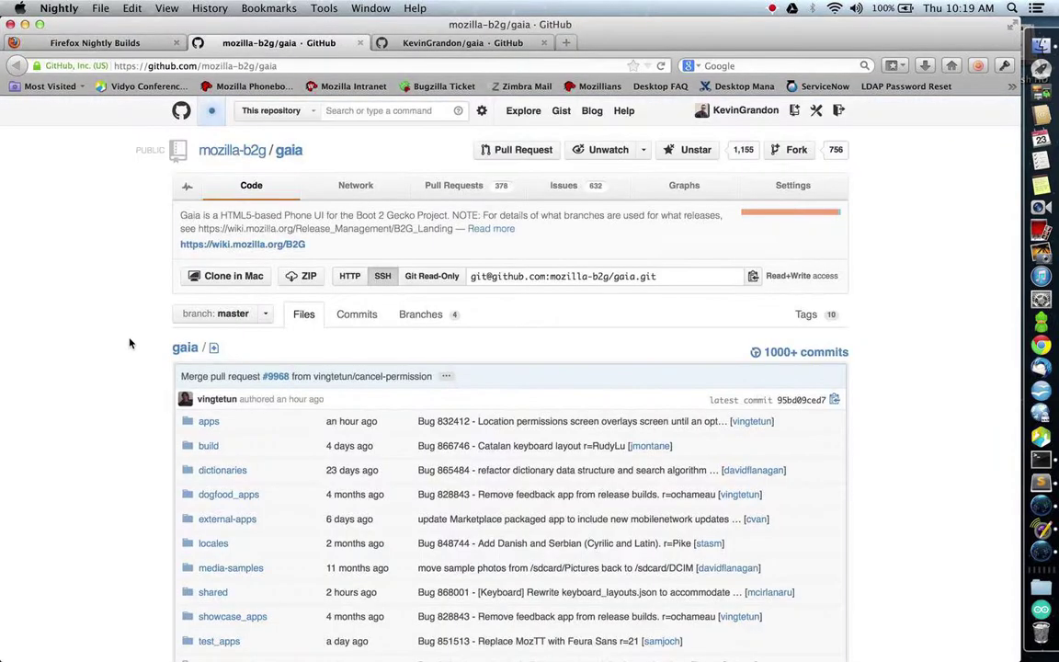
scroll(130, 342, down, 2)
click(208, 377)
scroll(183, 469, down, 8)
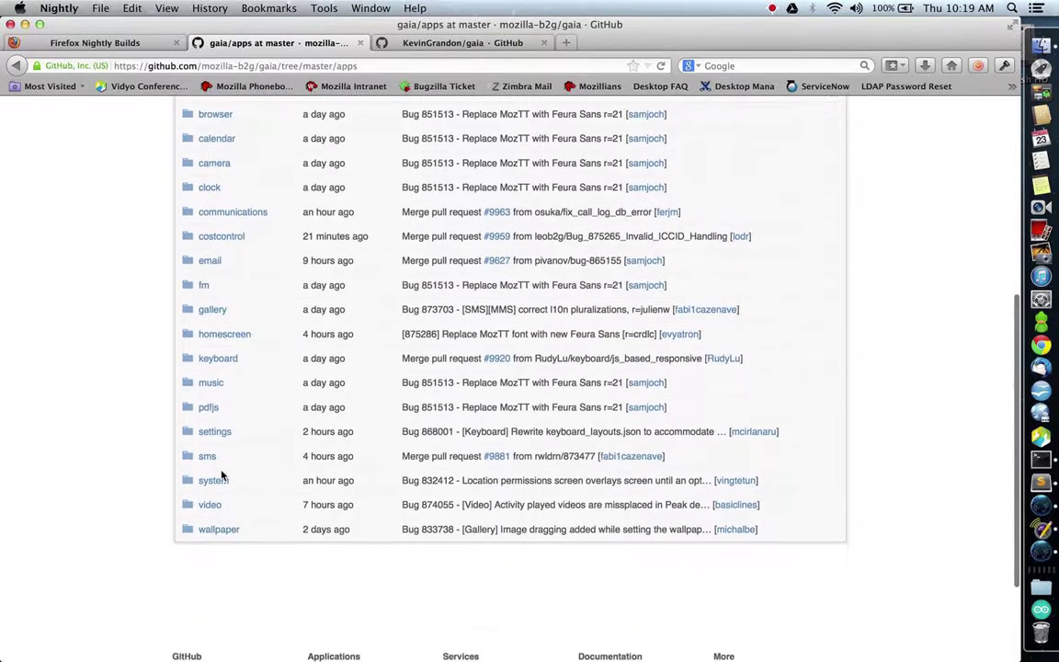
scroll(216, 459, up, 1)
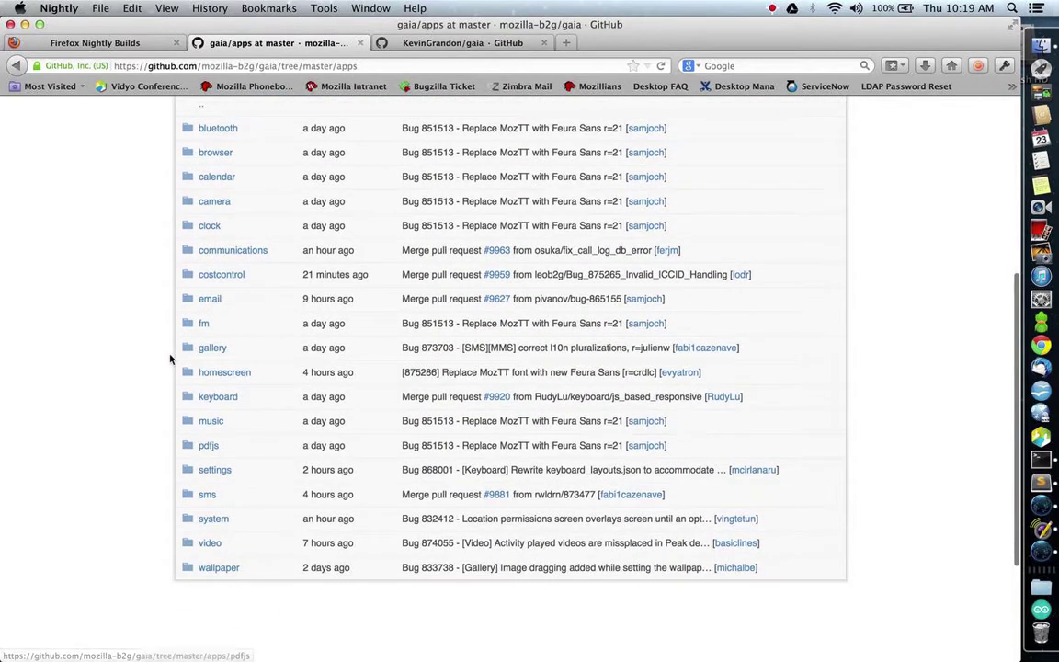
scroll(168, 349, up, 3)
scroll(212, 303, down, 2)
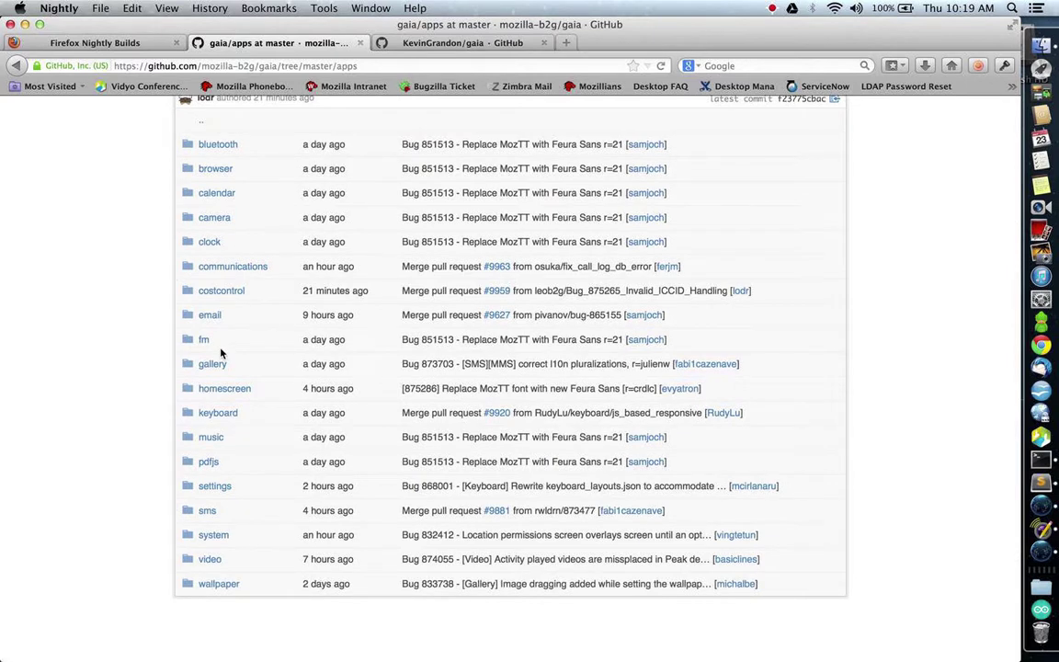
Return to the phone's Nightly window and load its address in a new tab with the subdomain changed to sms.
key(super+Tab)
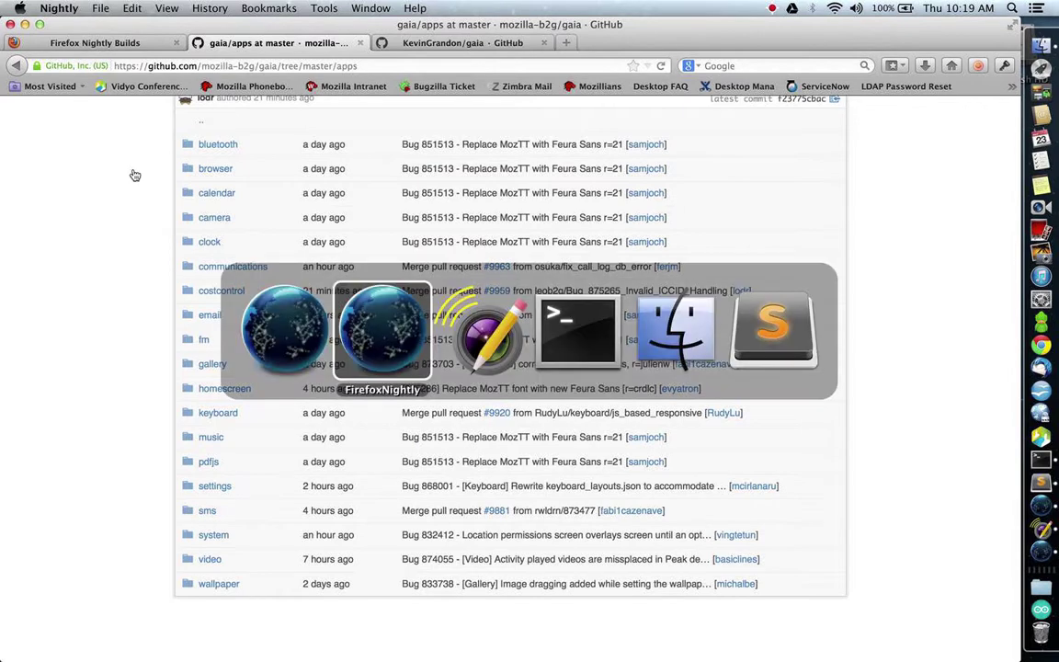
click(120, 66)
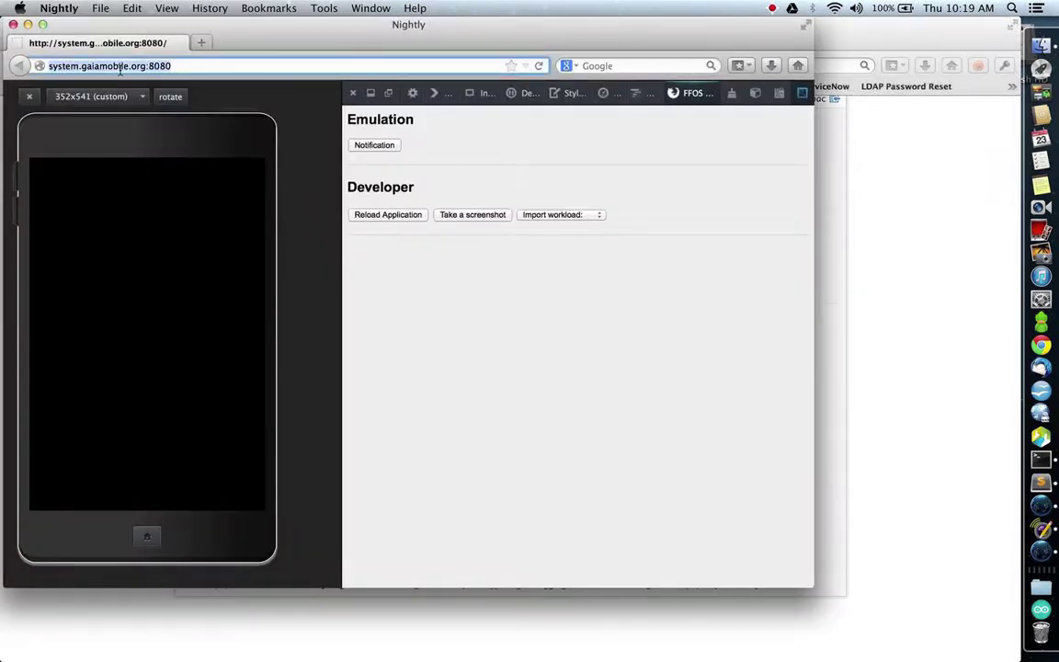
key(super+c)
key(super+t)
key(super+v)
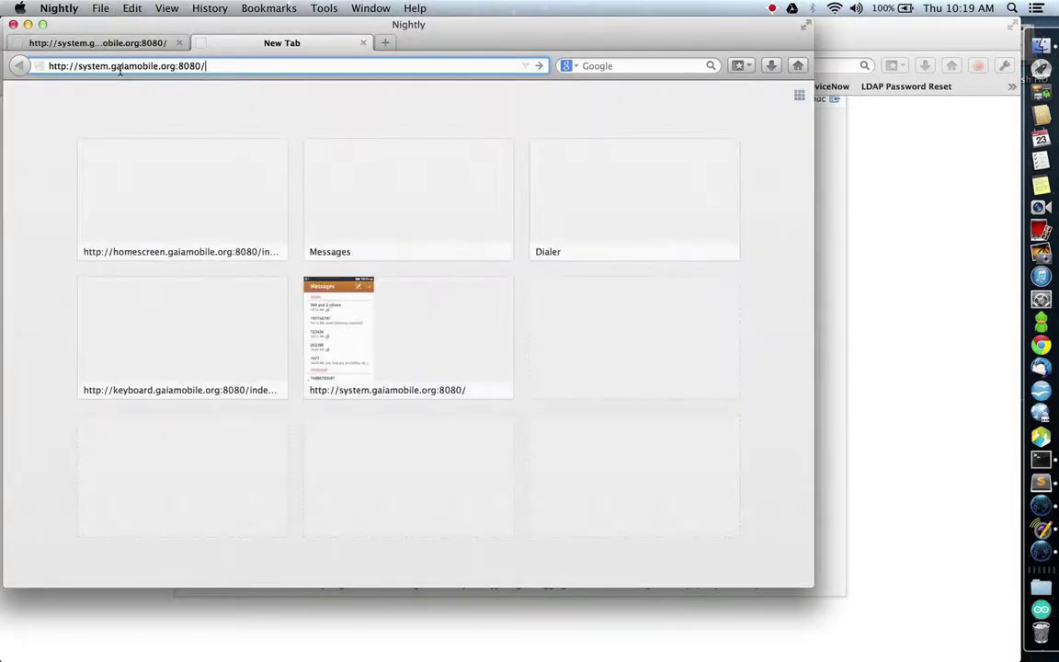
key(alt+Left)
key(alt+Left)
key(alt+Left)
key(alt+shift+Left)
text(sm)
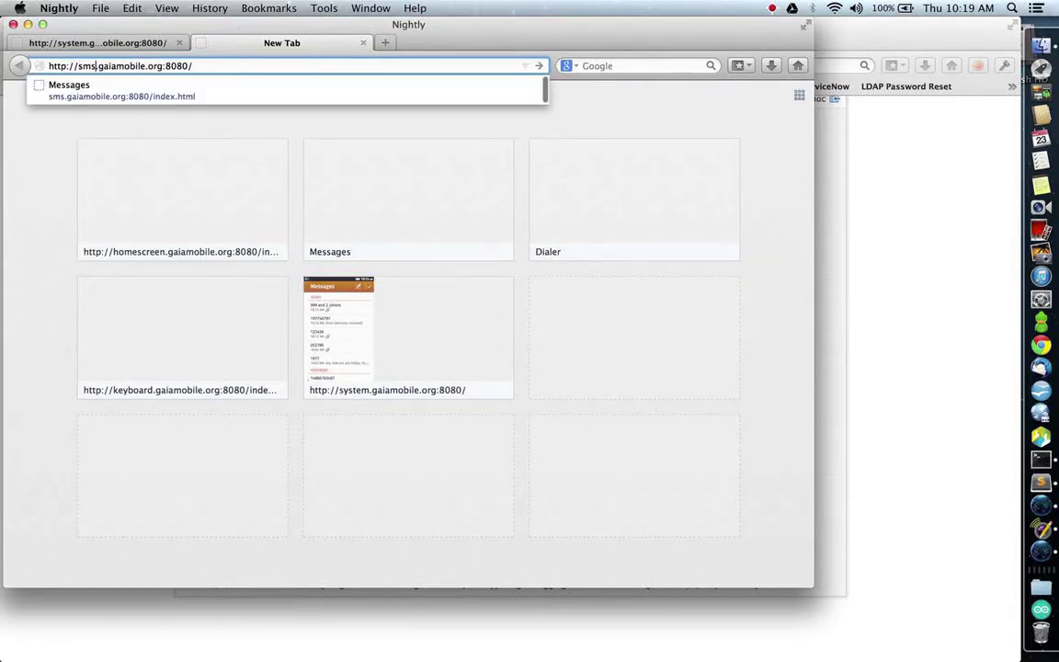
key(Return)
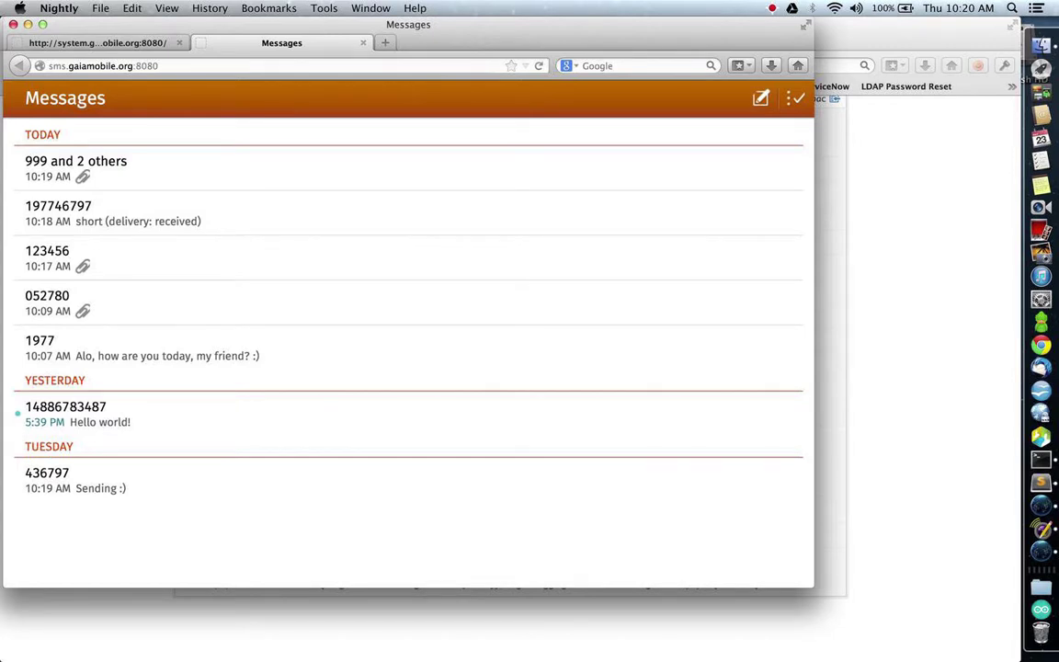
Close the standalone Messages tab and pull up the camera and unlock controls on the phone's lock screen.
key(super+w)
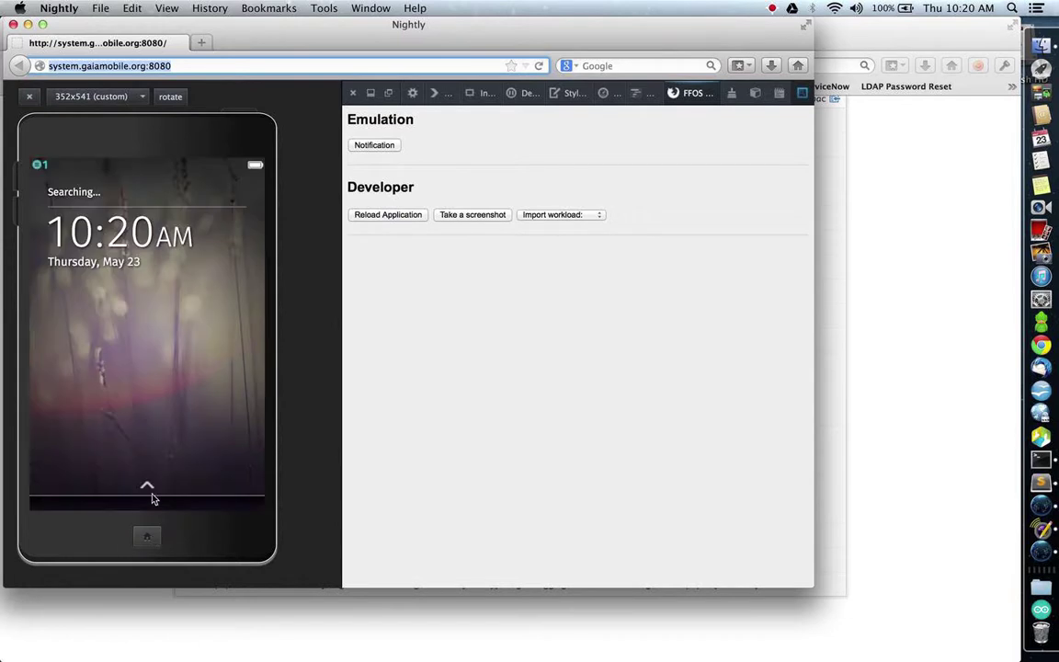
drag(153, 496, 149, 349)
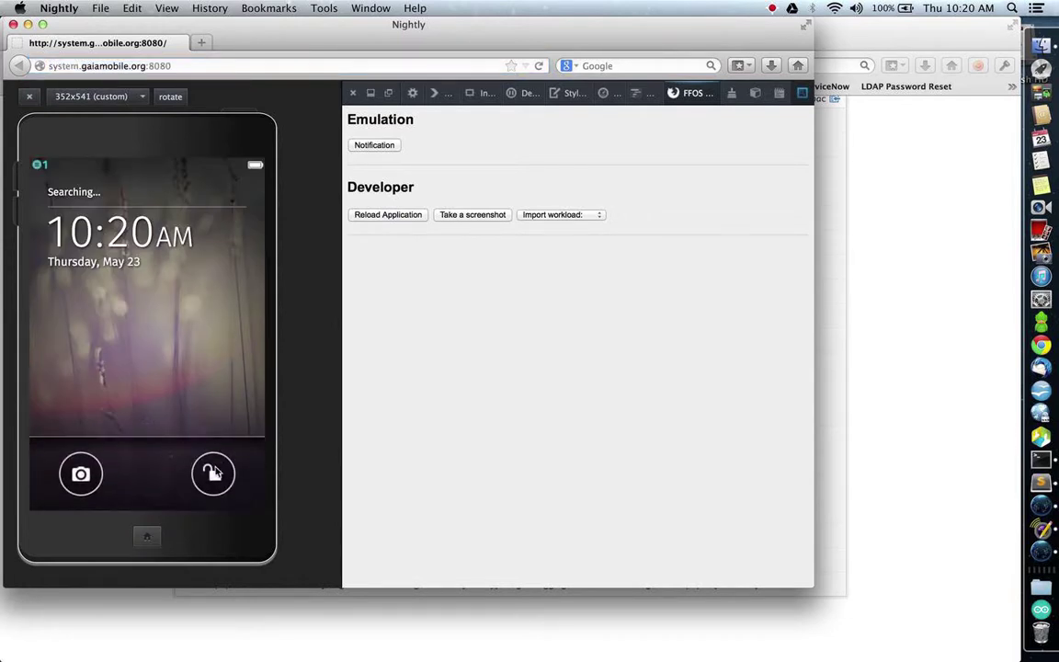